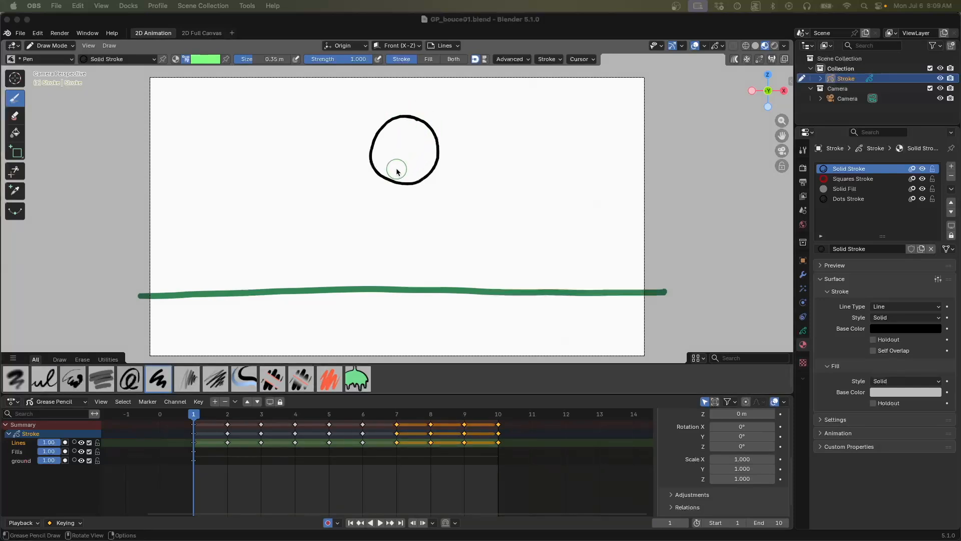
Activate the Fills layer and remove the Squares Stroke and Dots Stroke materials from the Stroke object
click(20, 451)
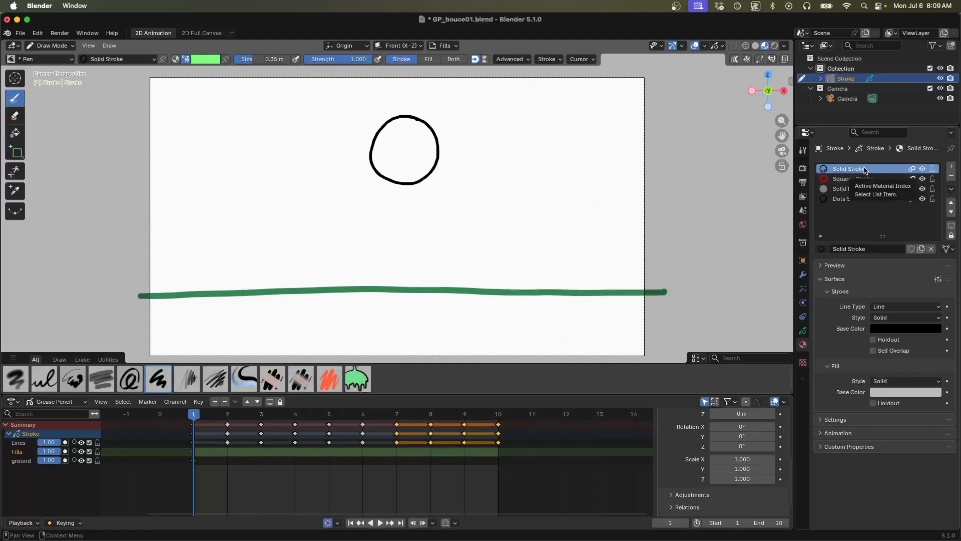
click(857, 188)
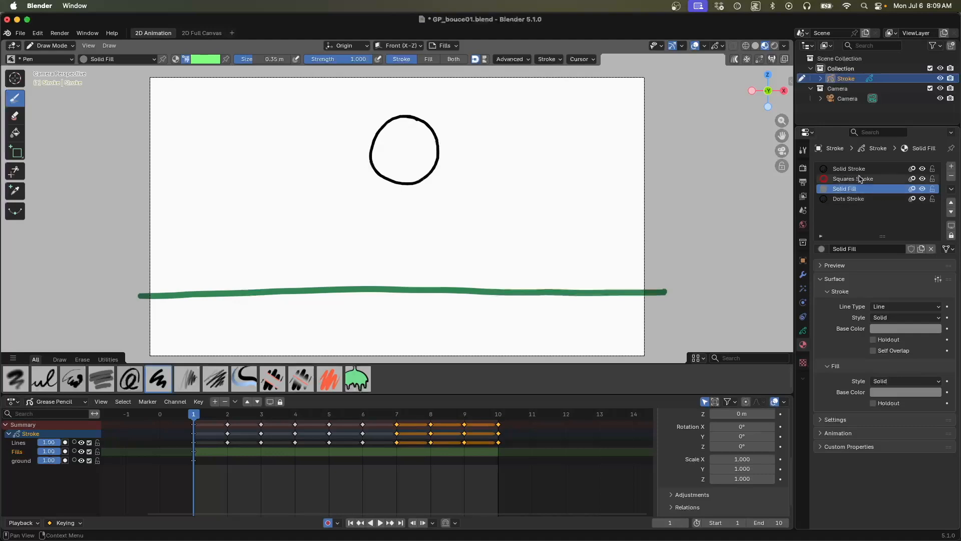
click(854, 178)
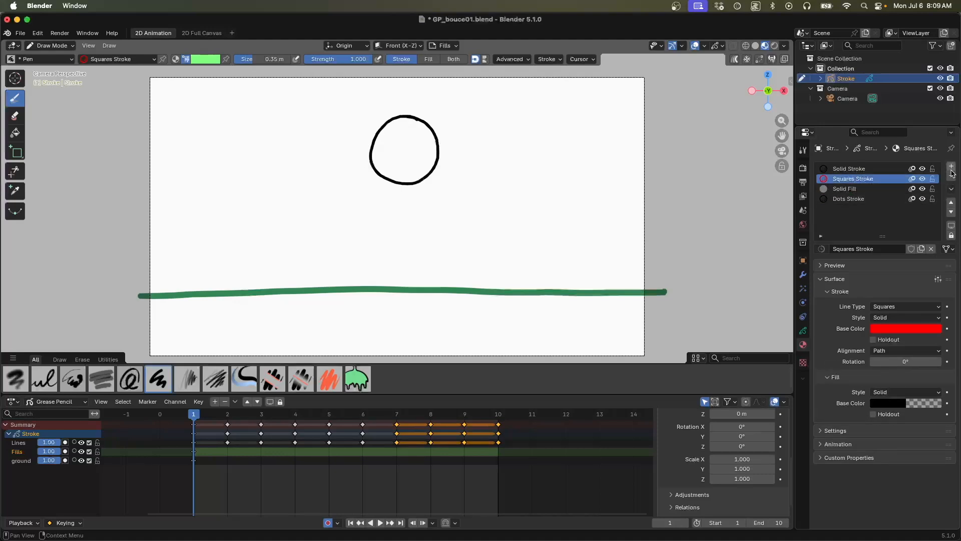
click(951, 177)
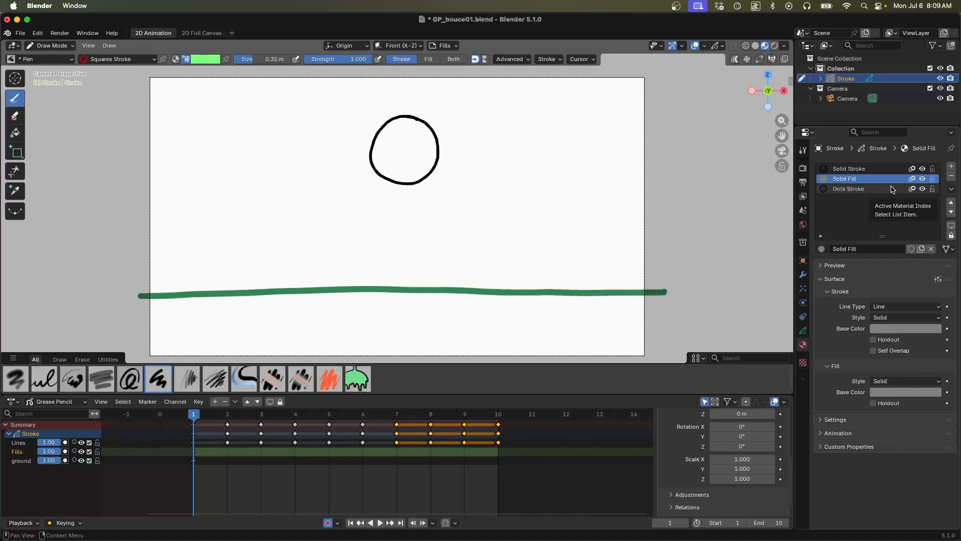
key(super+z)
click(951, 177)
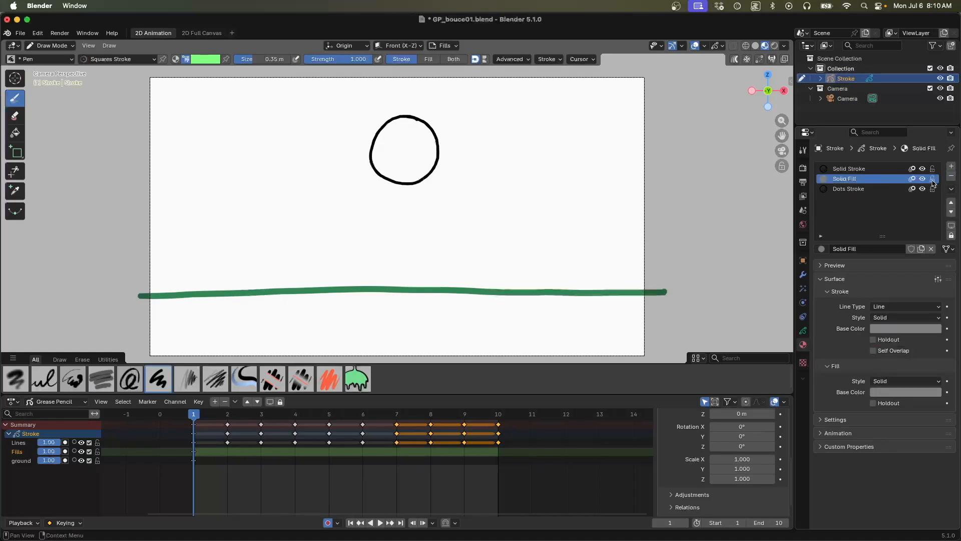
click(869, 189)
click(951, 176)
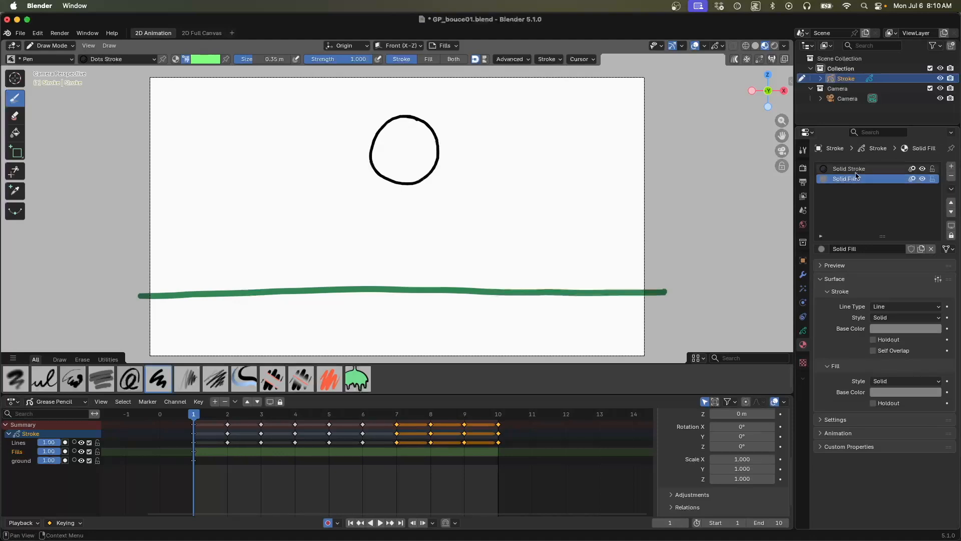
Set the Solid Fill material's stroke base color to the blue-violet #626CCAFF
click(885, 331)
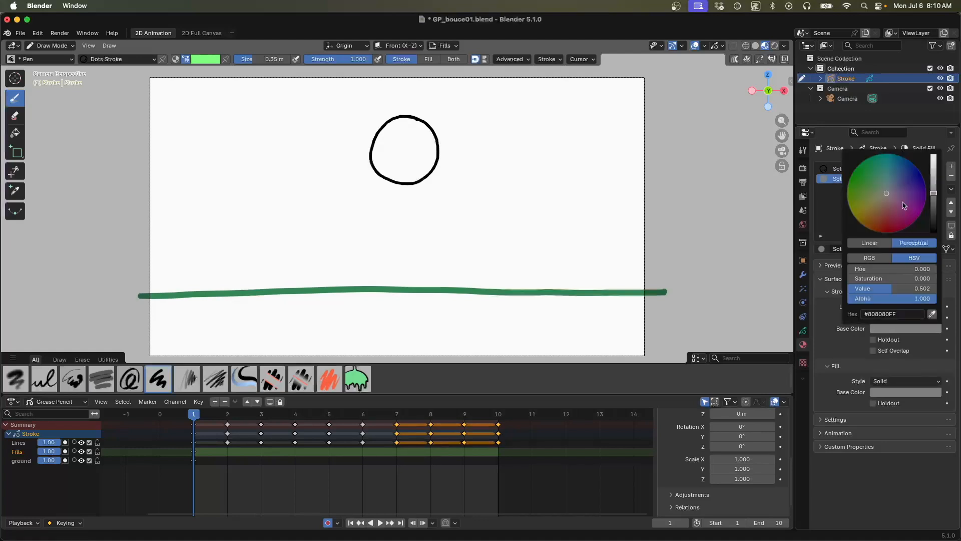
click(903, 183)
drag(933, 192, 935, 173)
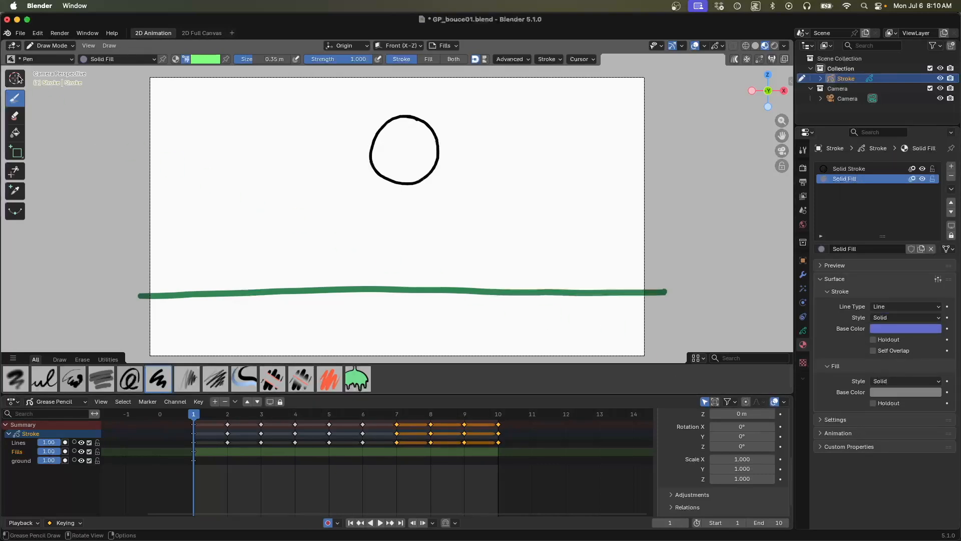
Fill the ball on frame 1 with the Fill tool, then switch its color mode to Material and fill the ball again
click(15, 131)
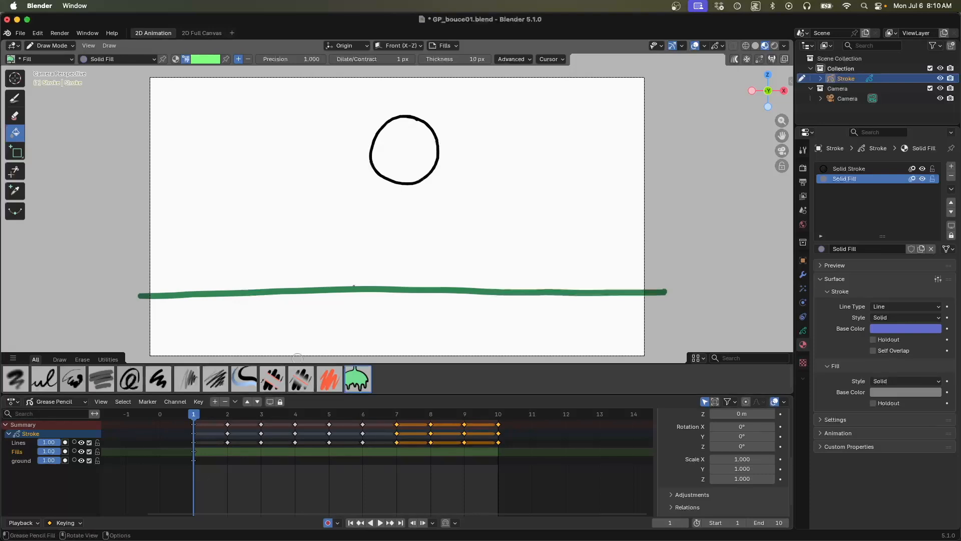
click(402, 150)
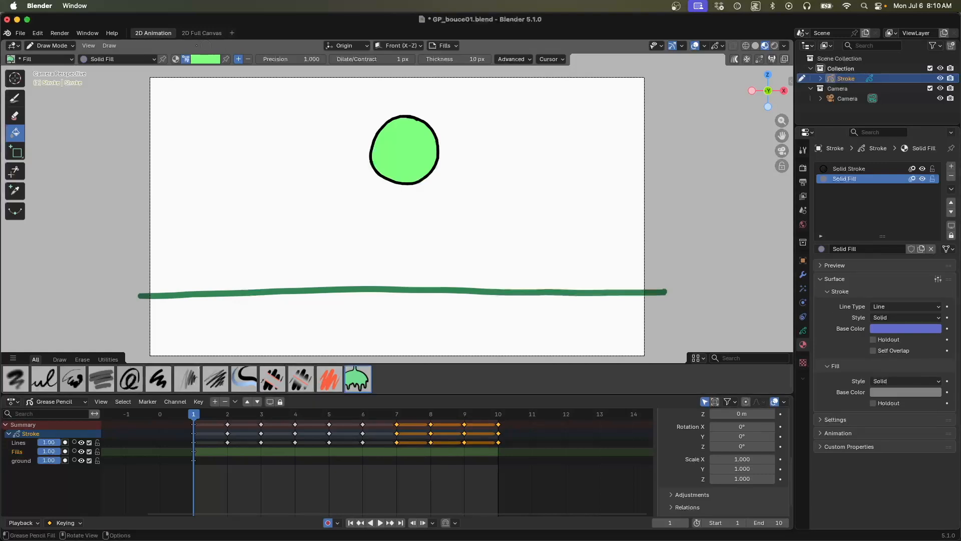
click(176, 60)
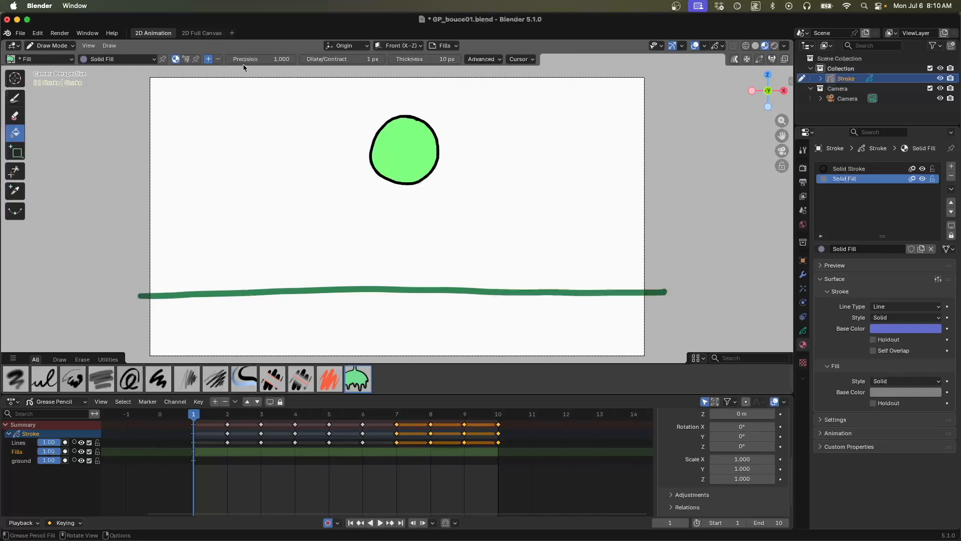
click(406, 144)
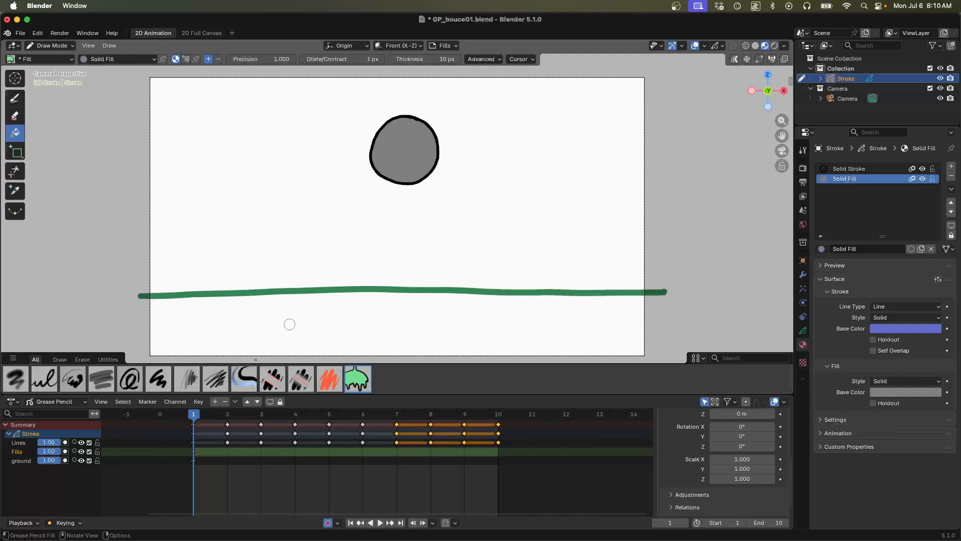
Copy the Solid Fill material's stroke color hex value #626CCAFF to its fill base color
mouse_move(892, 329)
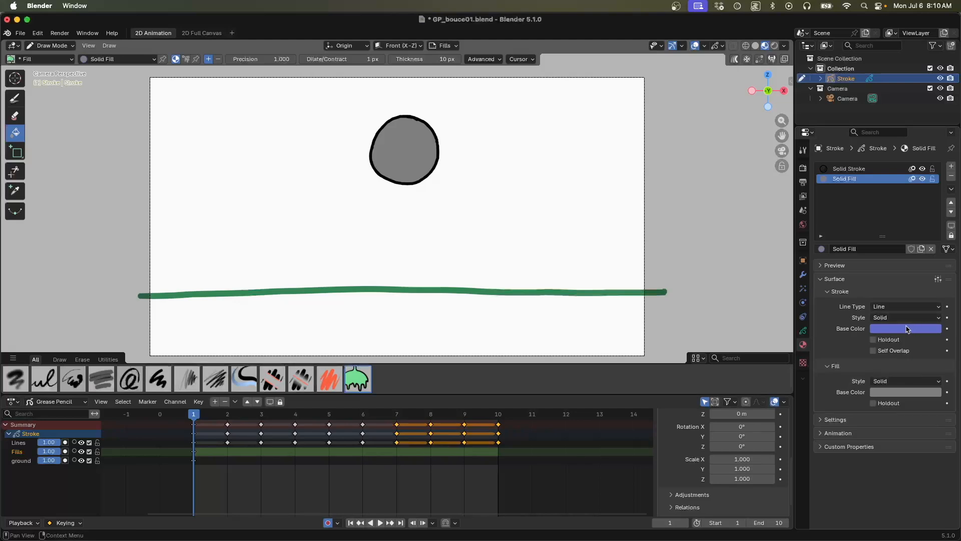
click(901, 328)
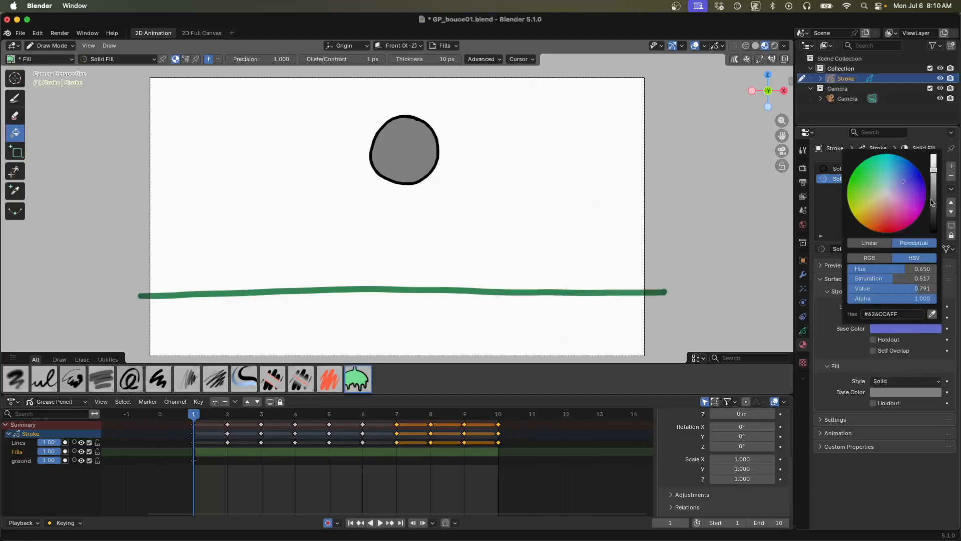
click(901, 313)
key(super+c)
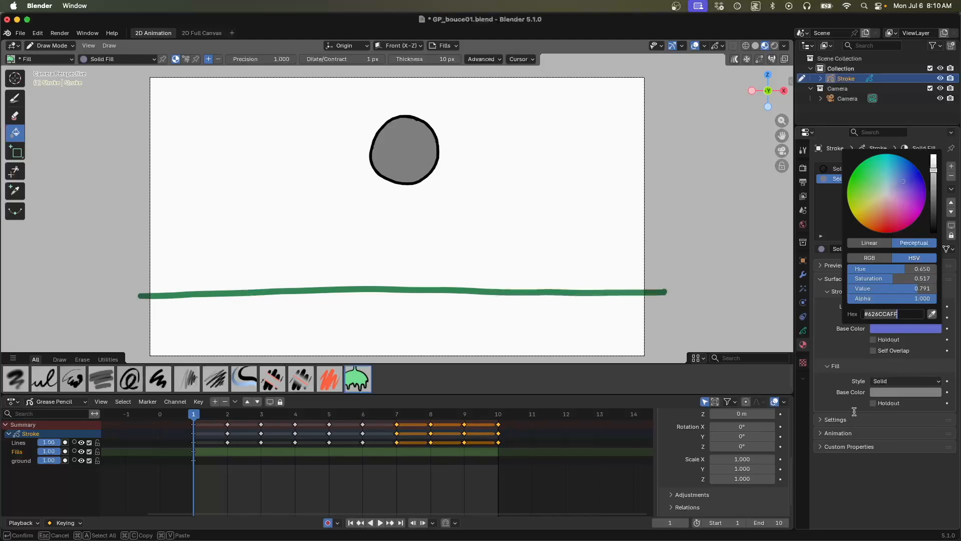
key(Return)
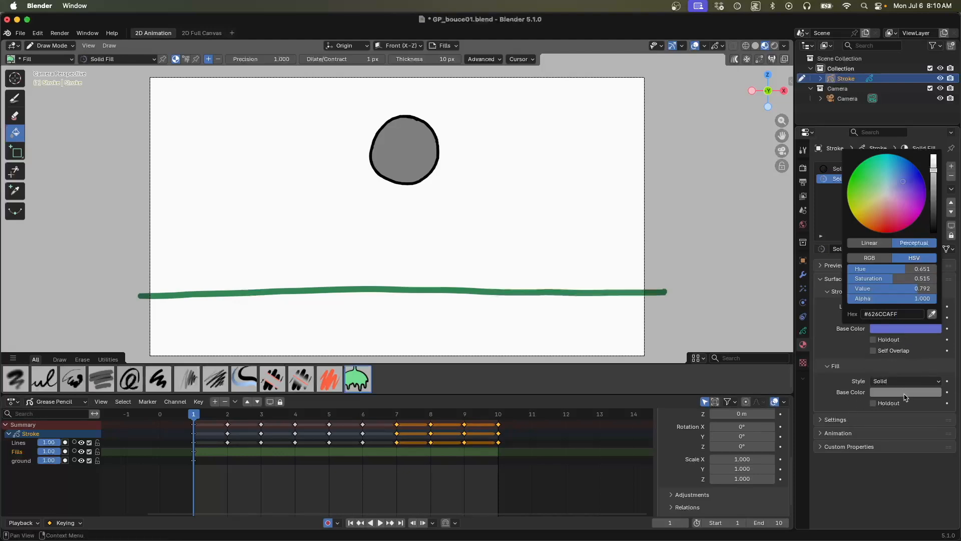
click(905, 393)
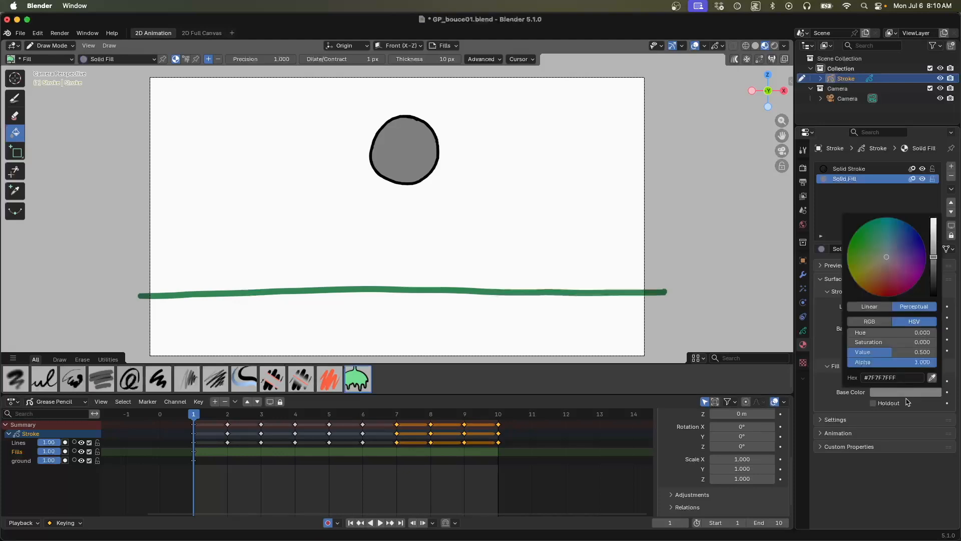
click(901, 377)
key(super+v)
key(Return)
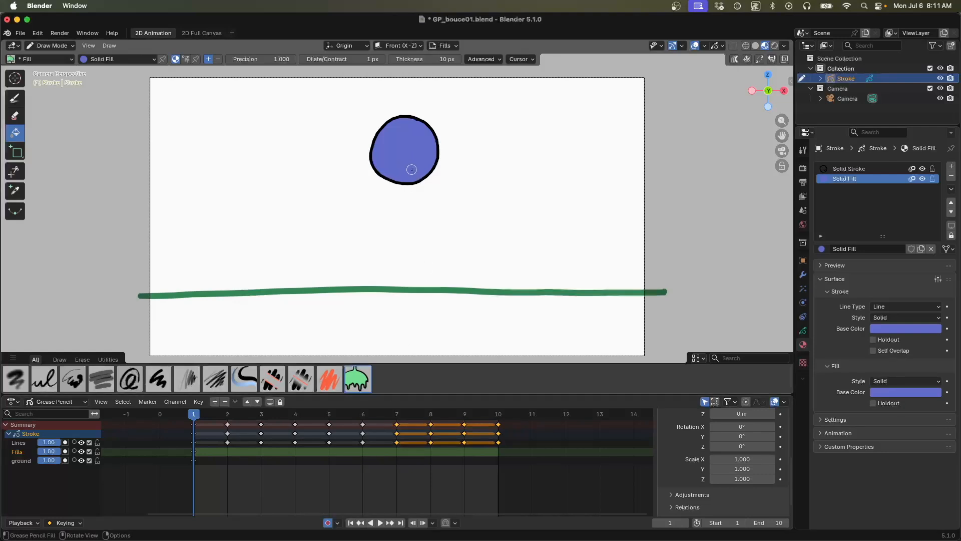
Fill the ball outline on each of frames 2 through 10 on the Fills layer, then preview the animation
key(Right)
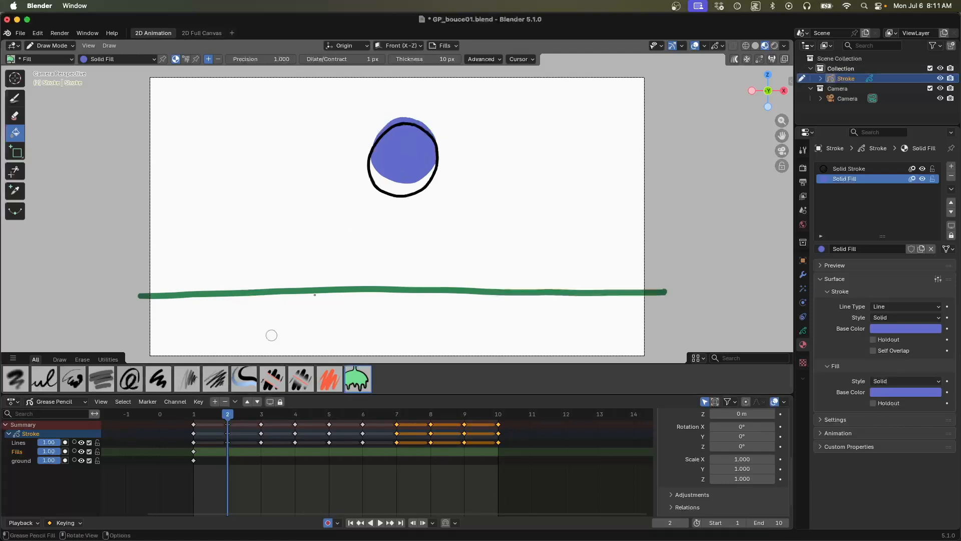
click(74, 451)
click(74, 451)
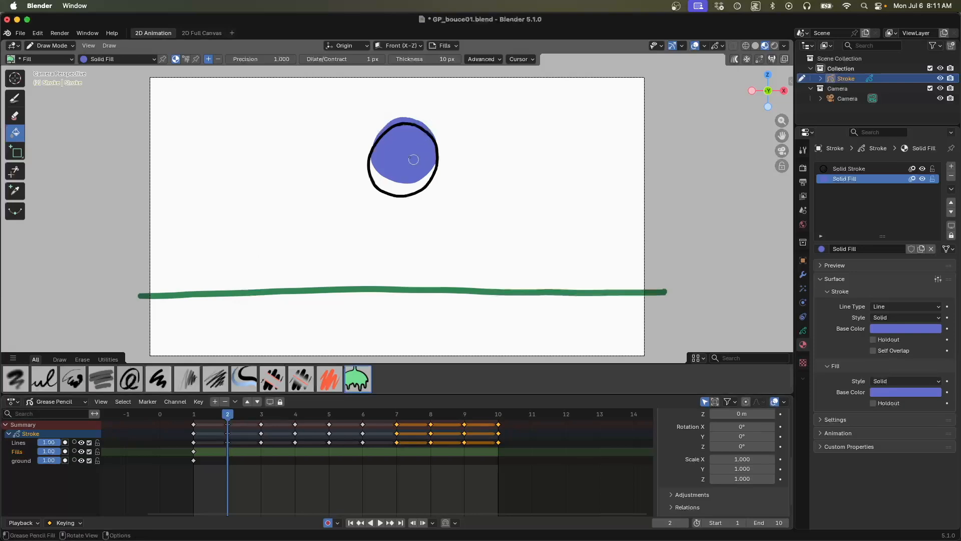
click(399, 186)
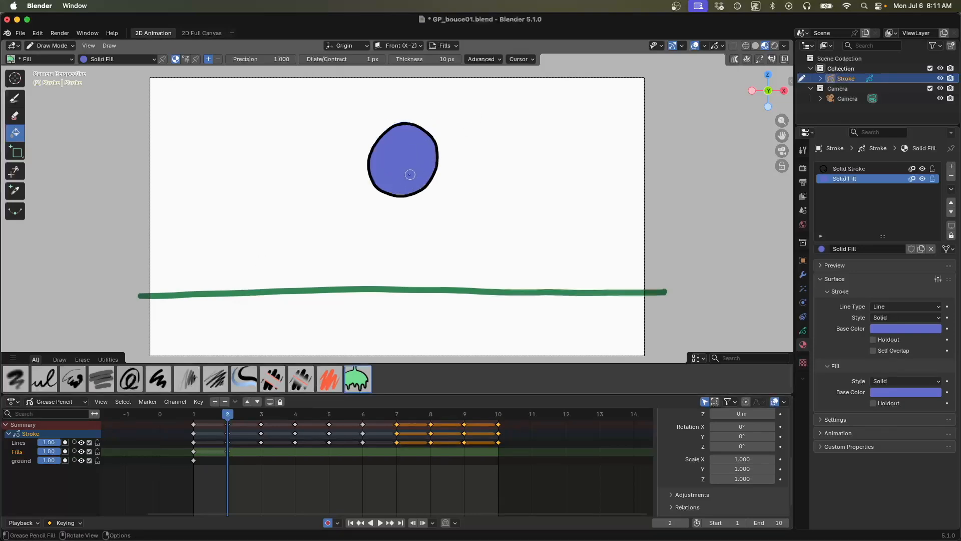
key(Right)
click(409, 194)
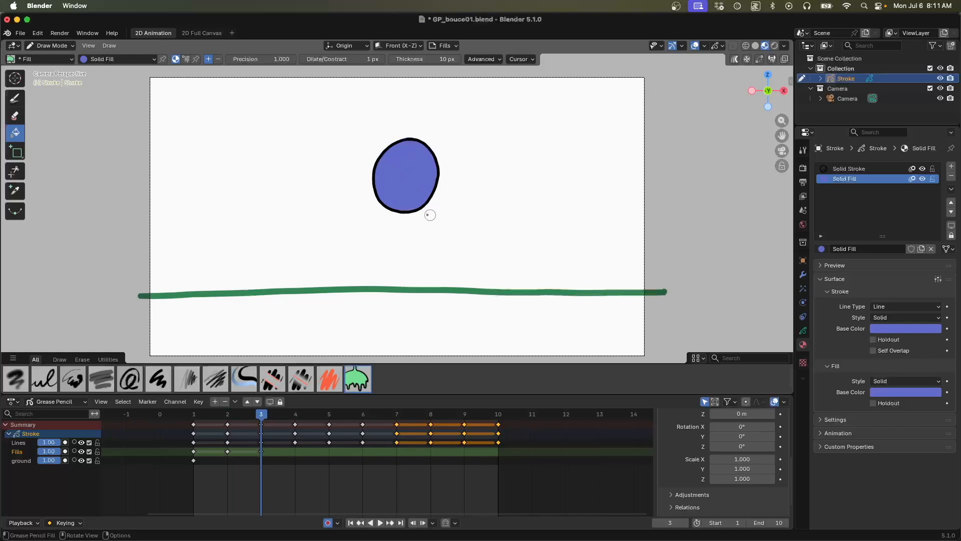
key(Right)
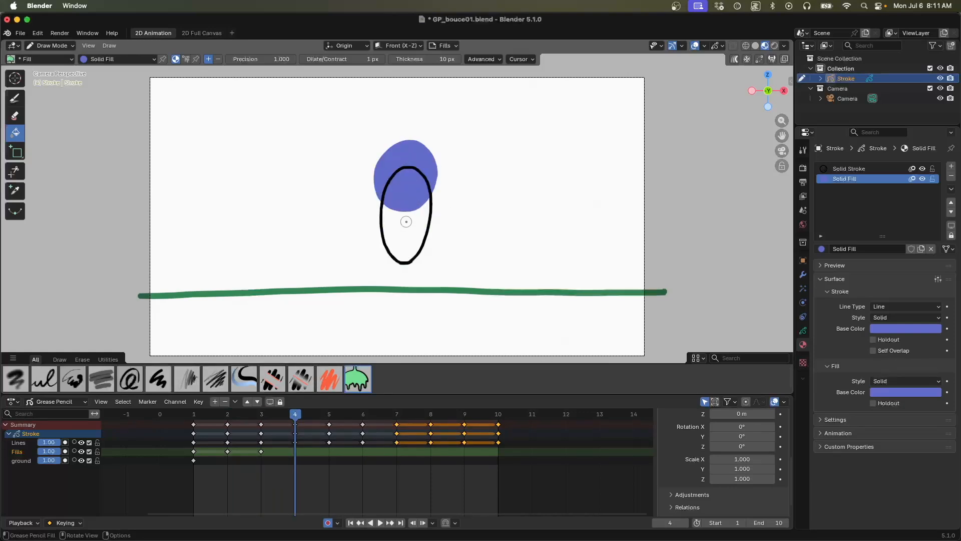
click(406, 222)
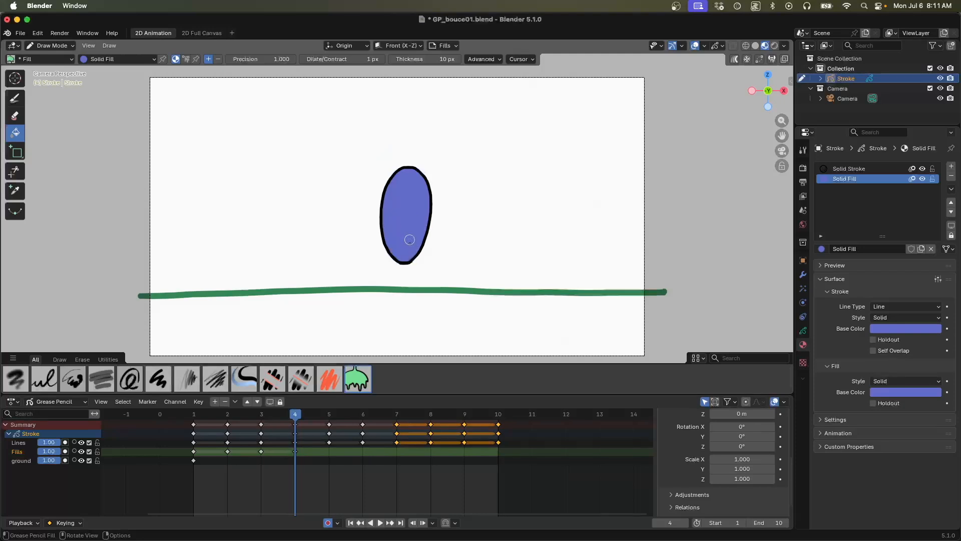
key(Right)
click(420, 263)
key(Right)
click(430, 271)
key(Right)
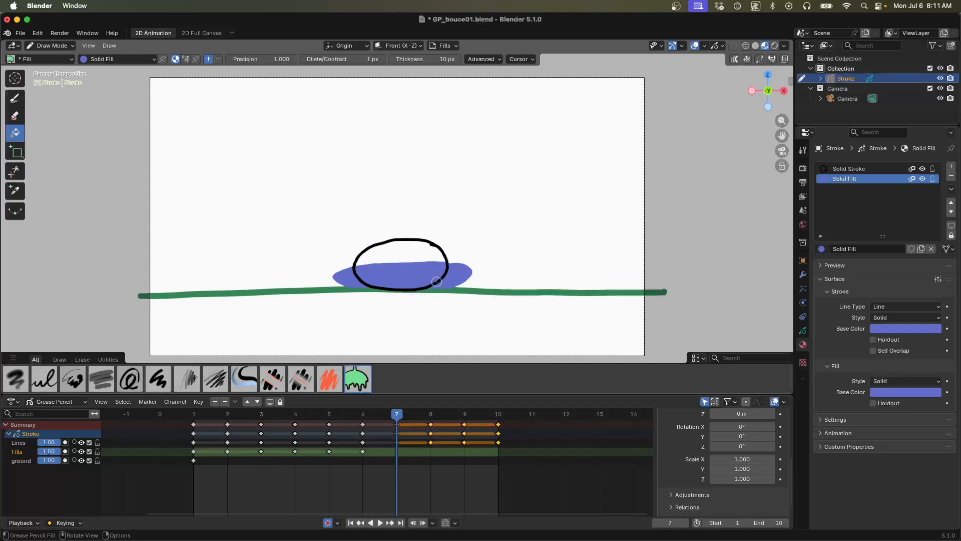
click(428, 267)
key(Right)
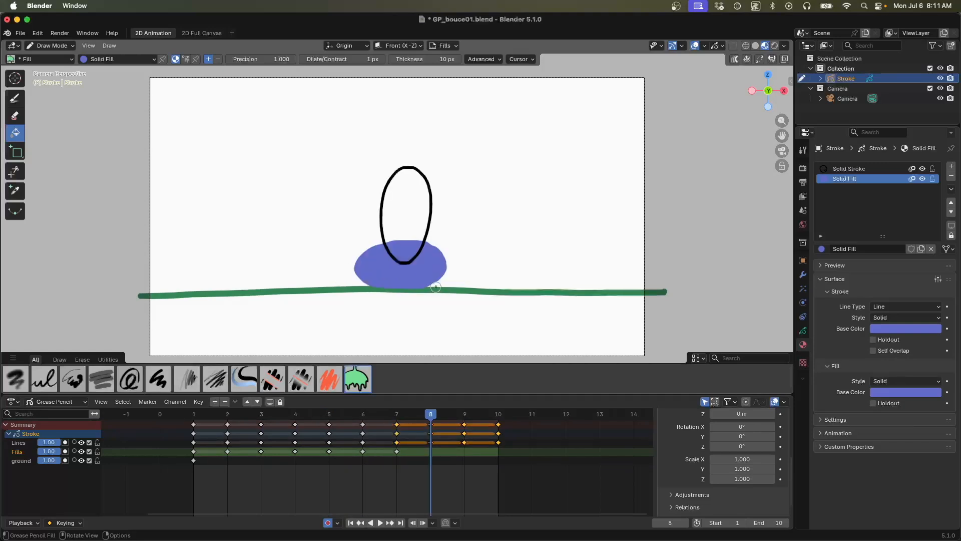
click(421, 245)
key(Right)
click(426, 174)
key(Right)
click(425, 178)
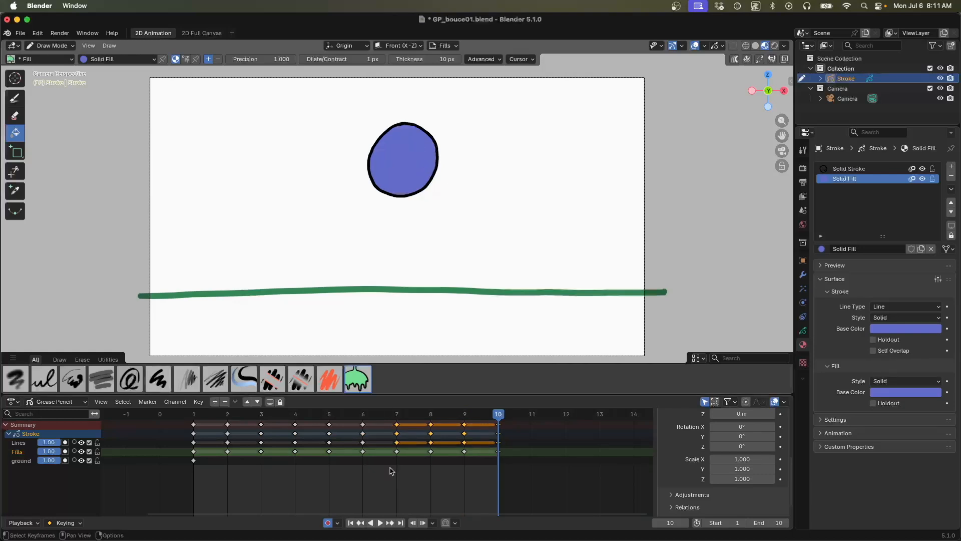
click(380, 523)
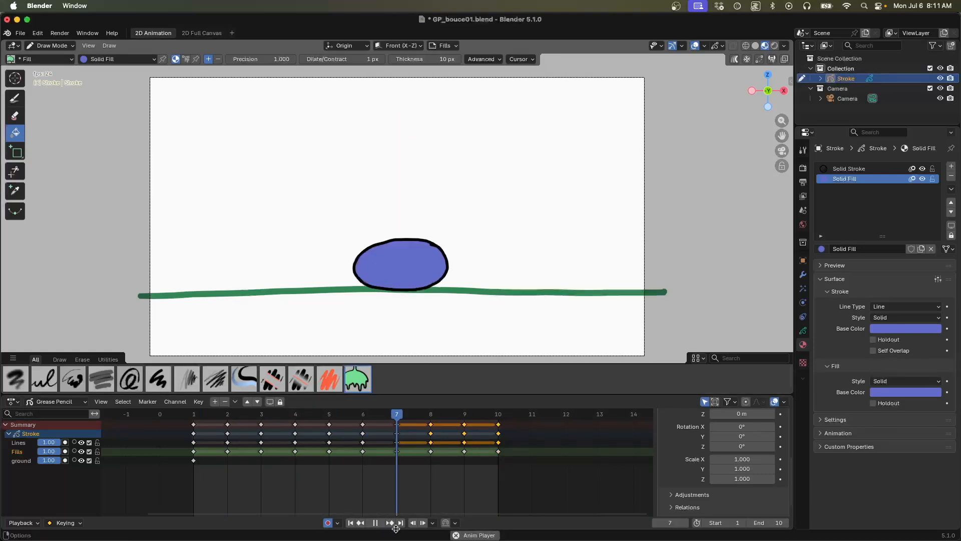
click(375, 522)
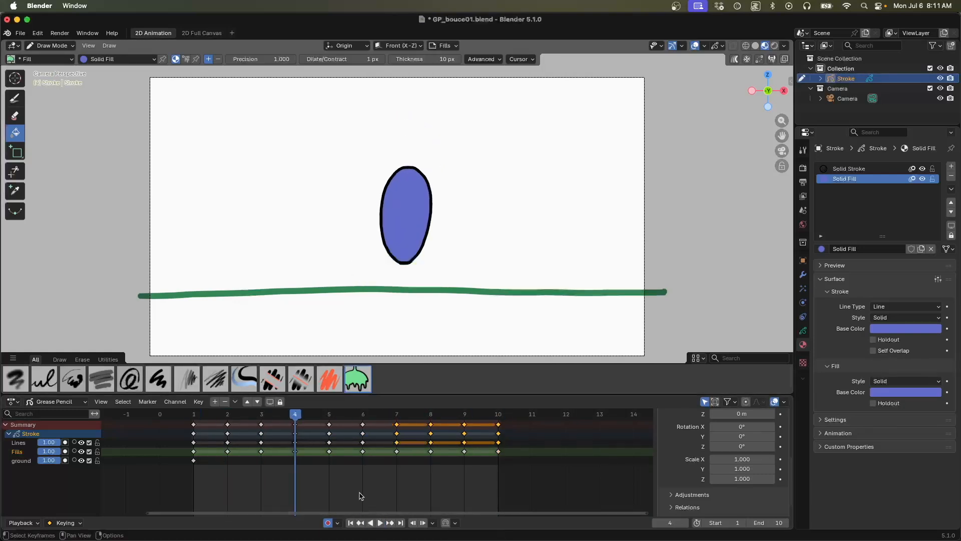
Set the scene's output frame rate to 12 fps and play the bouncing ball animation to check its speed
click(804, 182)
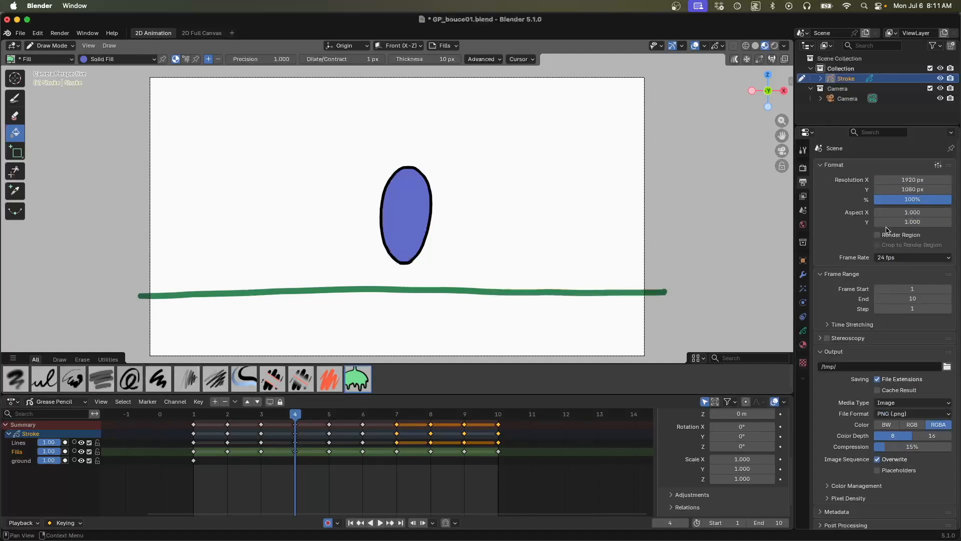
click(803, 168)
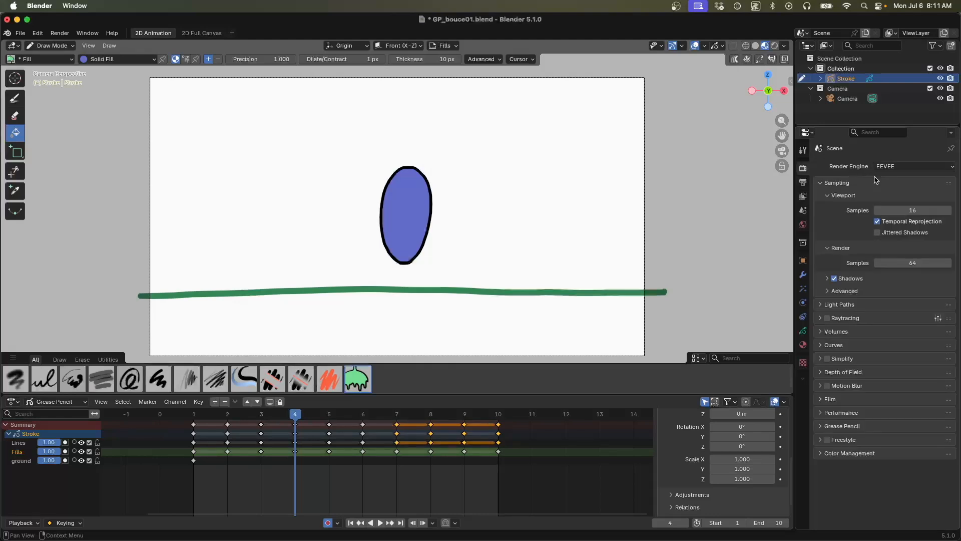
click(803, 183)
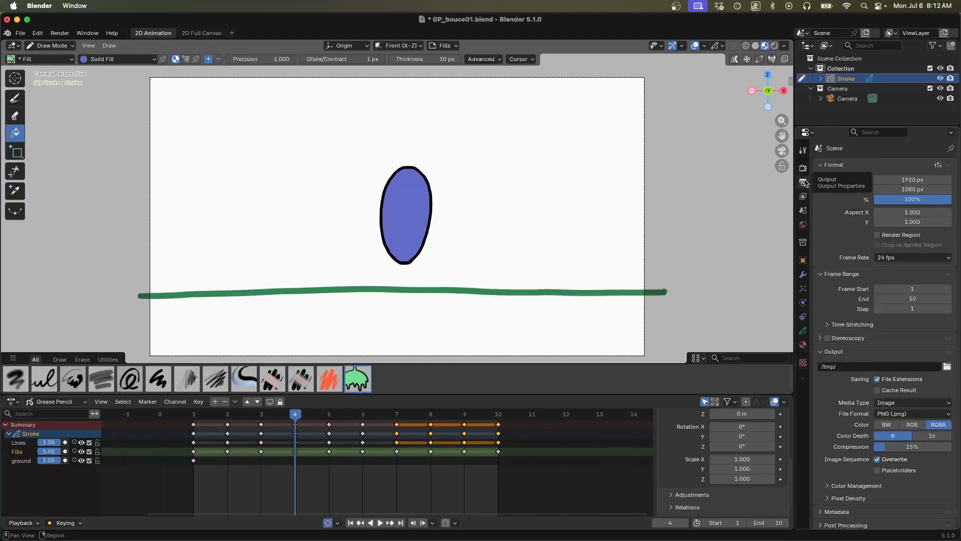
click(937, 259)
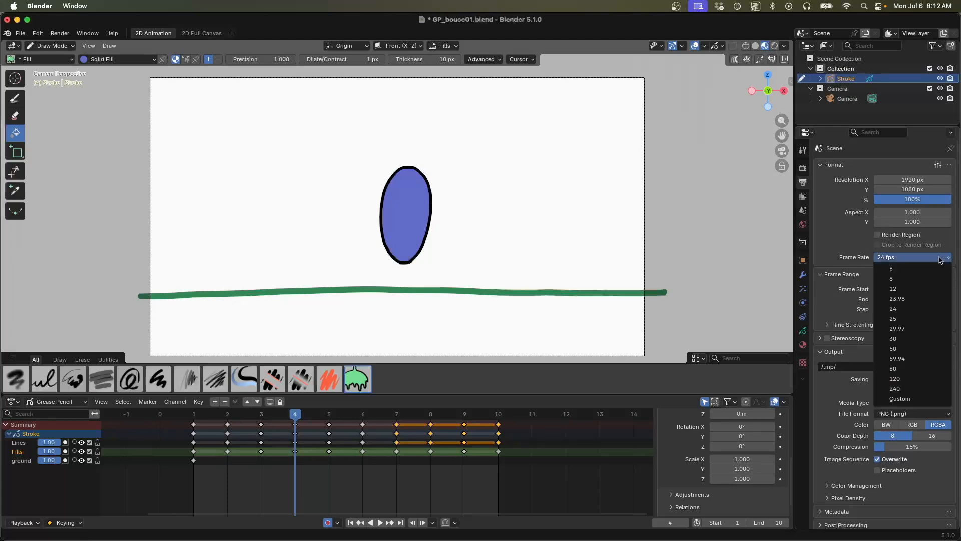
click(919, 290)
click(381, 523)
mouse_move(395, 539)
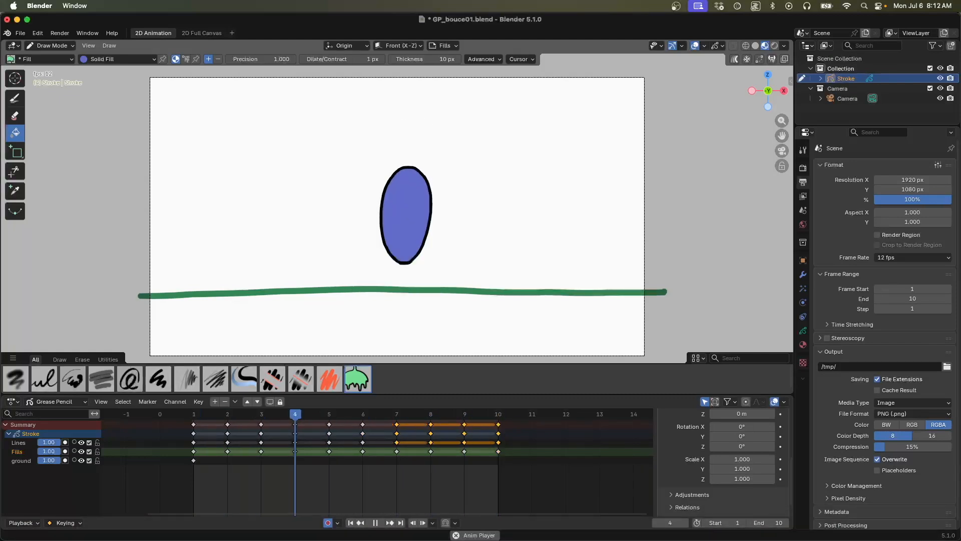
click(379, 521)
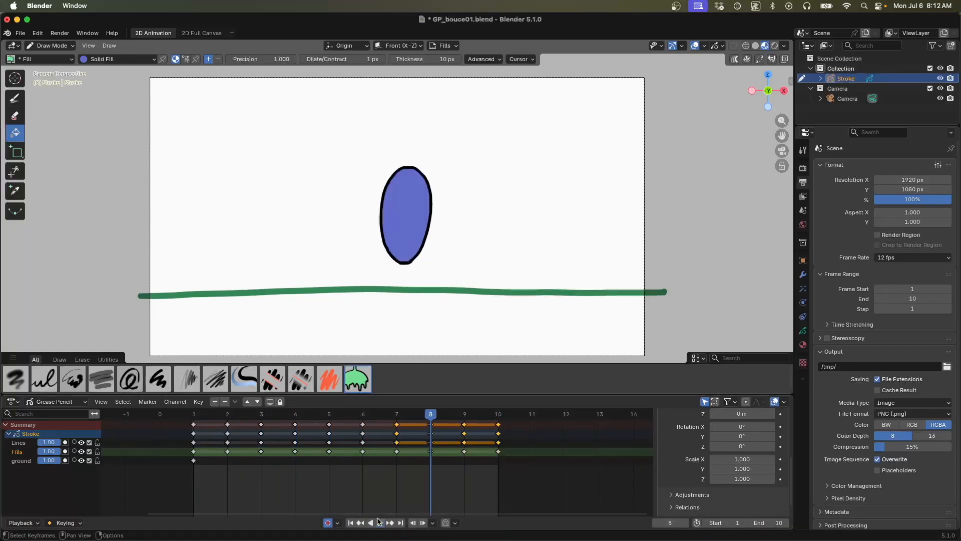
Go to frame 1 and add a new Grease Pencil layer named "shading" above the Fills layer
click(194, 416)
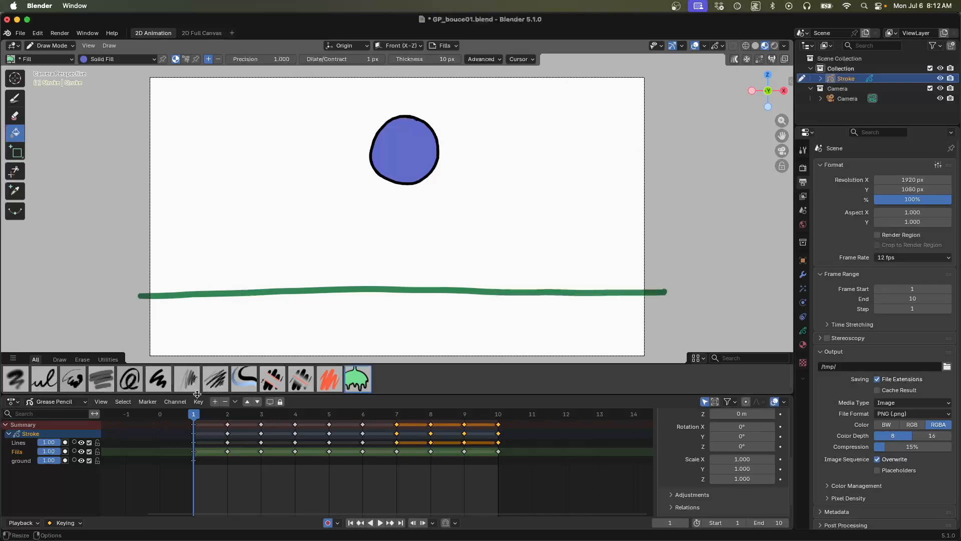
click(215, 403)
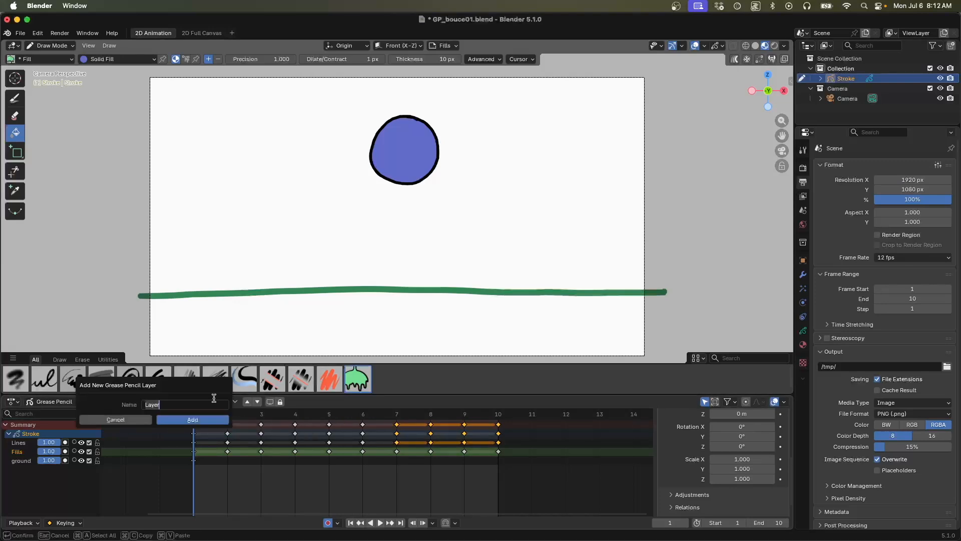
text(s)
key(Return)
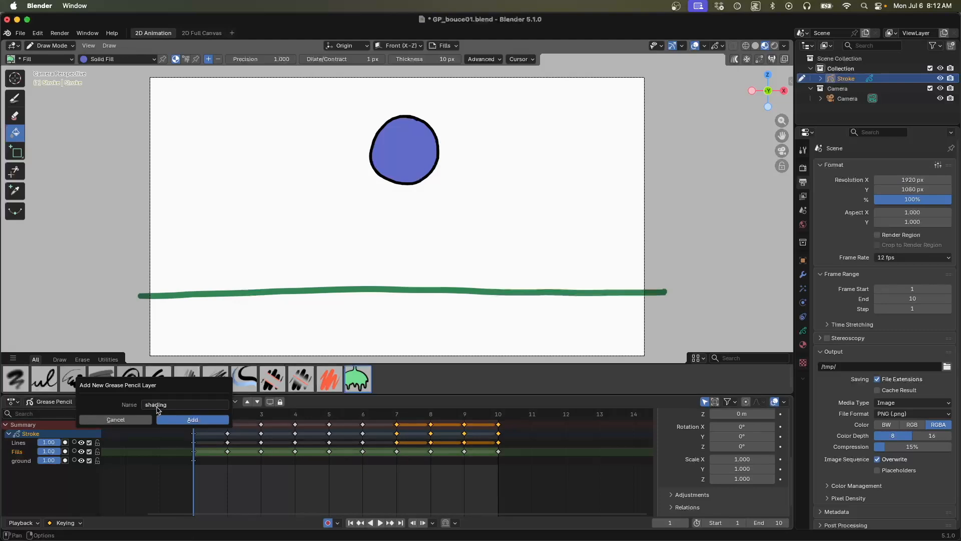
click(192, 420)
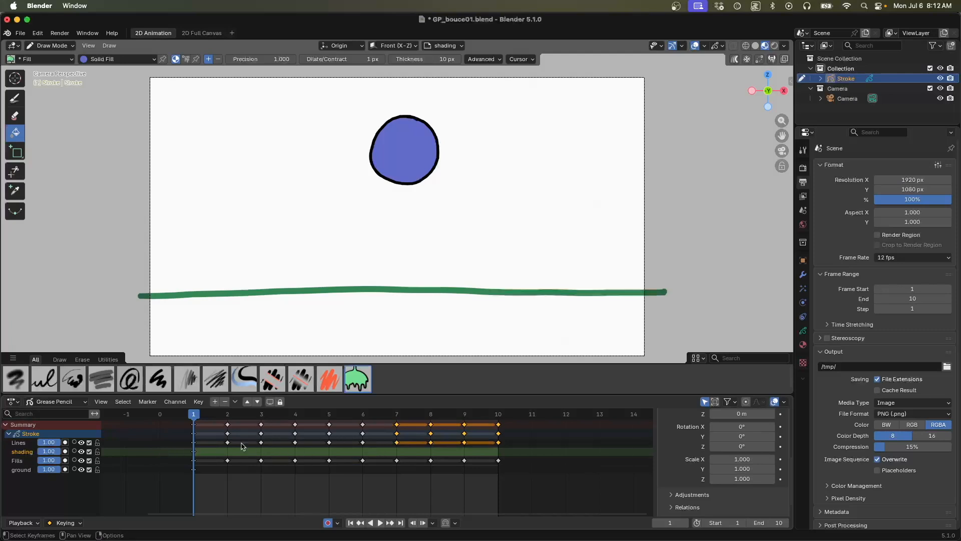
Enable masks on the shading layer and add the Fills layer as its mask
drag(790, 461, 791, 462)
scroll(791, 462, up, 5)
click(678, 471)
click(671, 471)
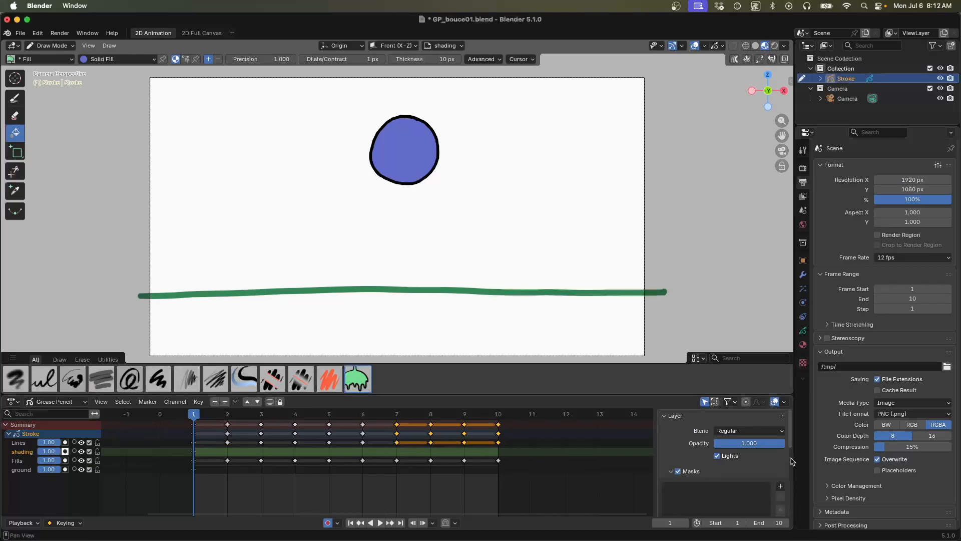
click(780, 486)
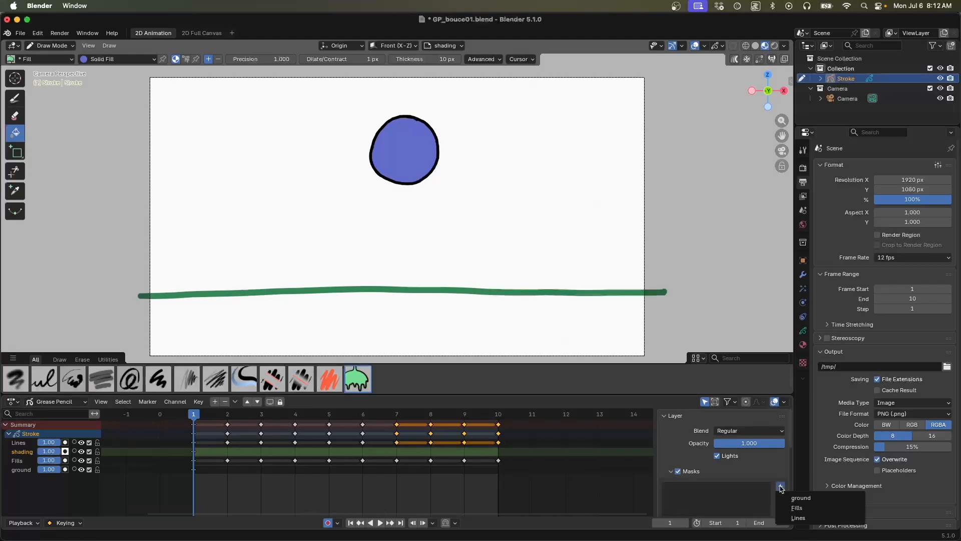
click(806, 508)
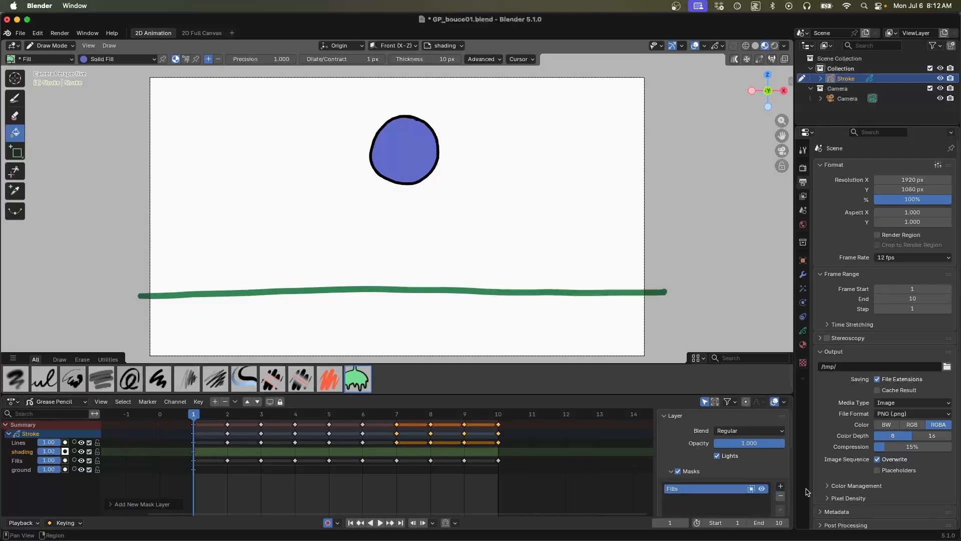
Copy the Solid Fill material's fill base color #626CCAFF and add a new material in a new slot on the Stroke object
click(803, 345)
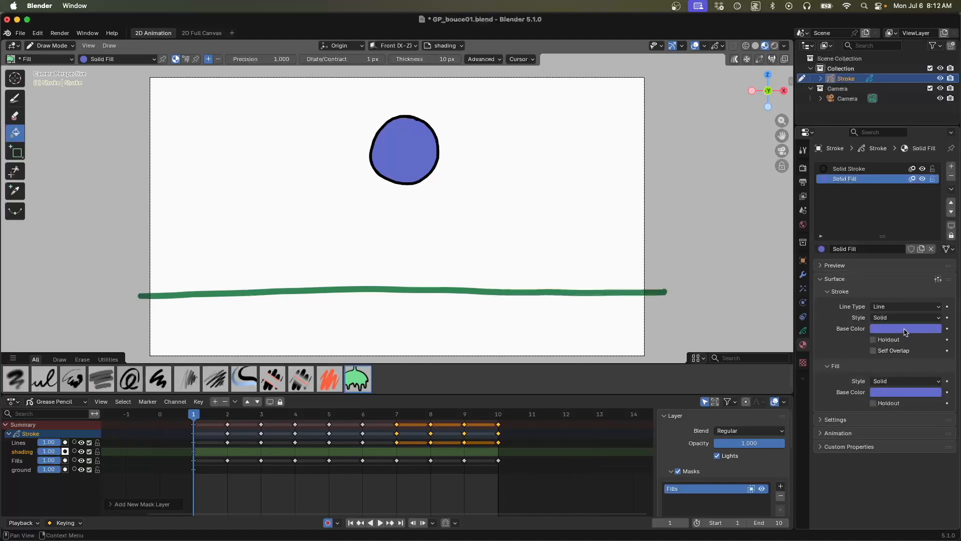
click(896, 393)
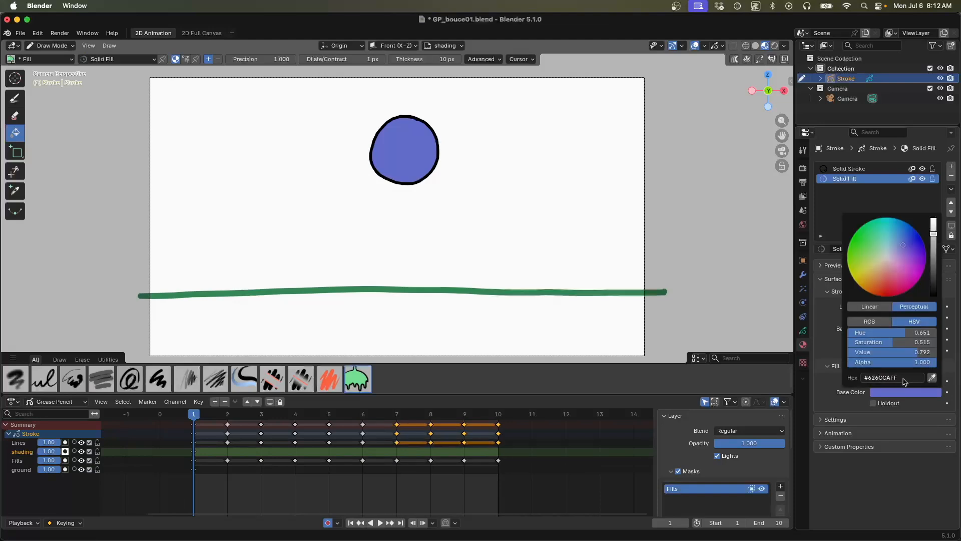
click(905, 382)
key(super+c)
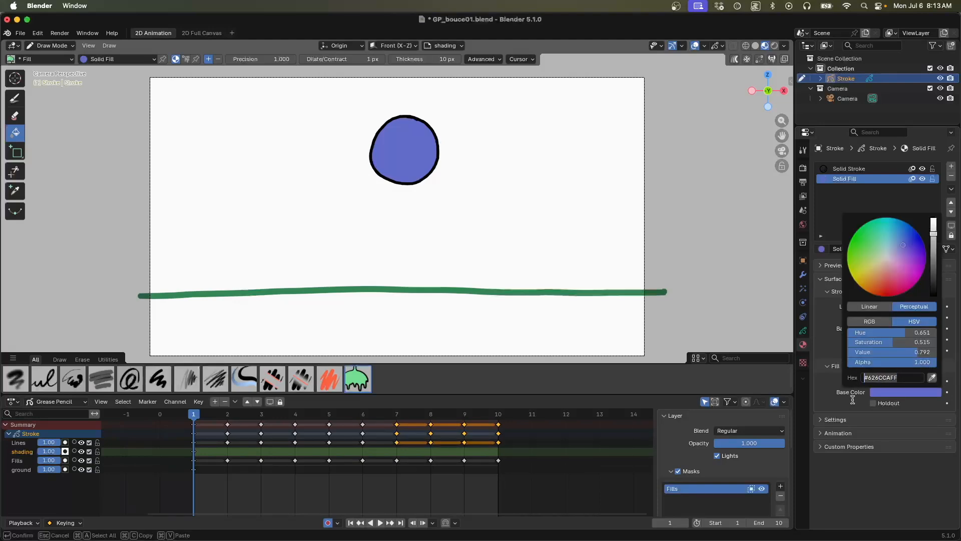
key(Return)
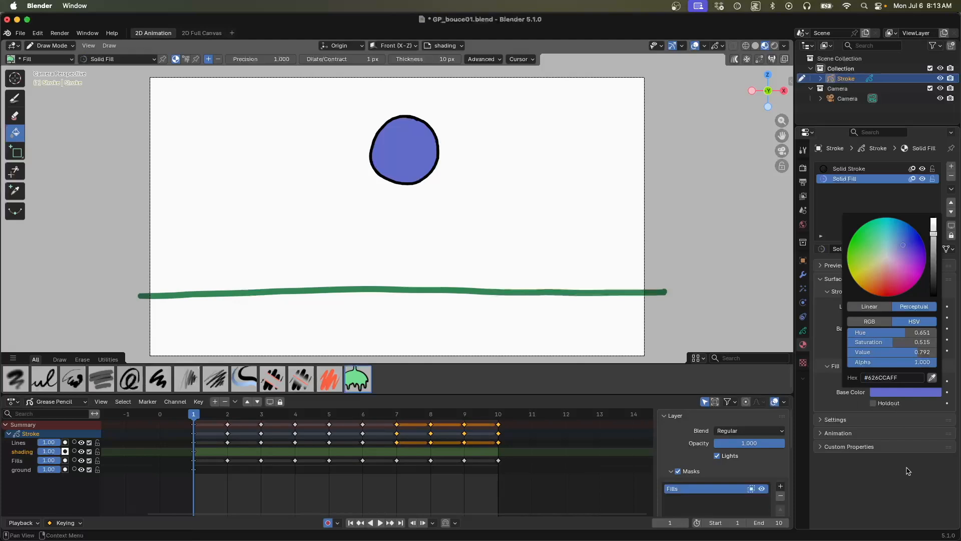
click(951, 166)
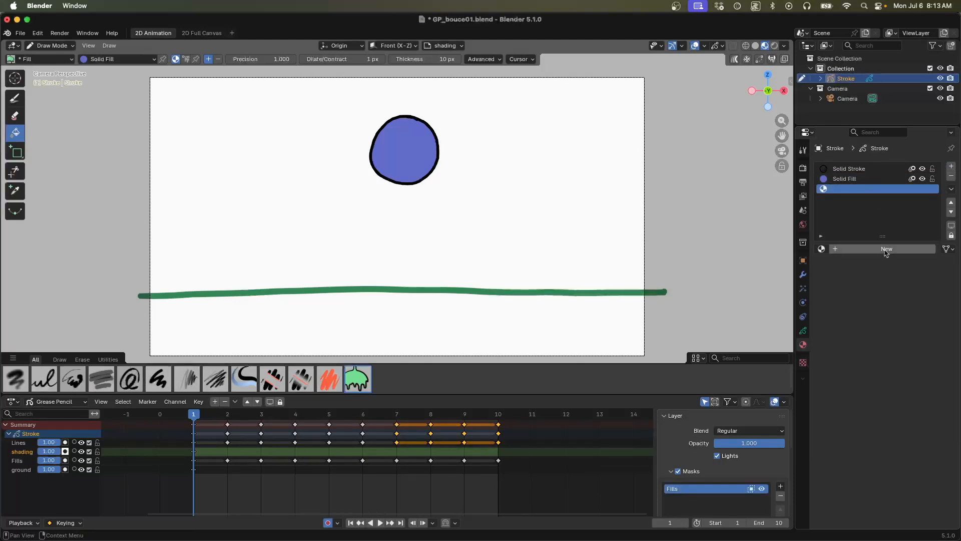
click(885, 249)
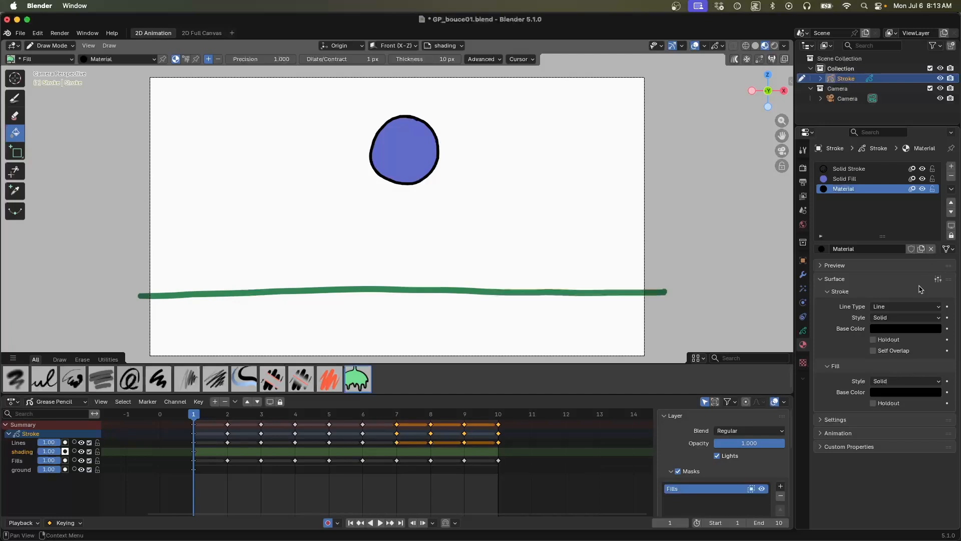
click(891, 330)
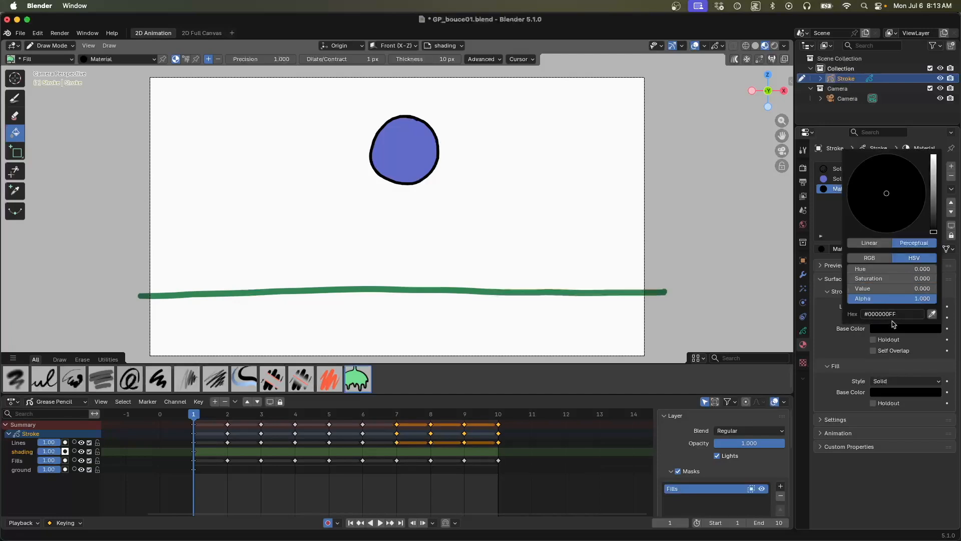
click(896, 314)
key(super+a)
key(super+v)
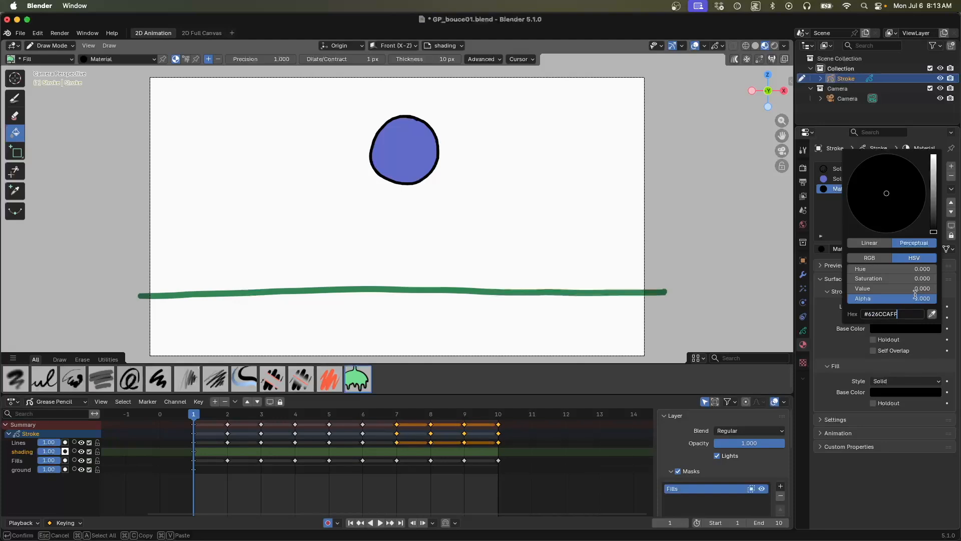
key(Return)
drag(934, 173, 934, 184)
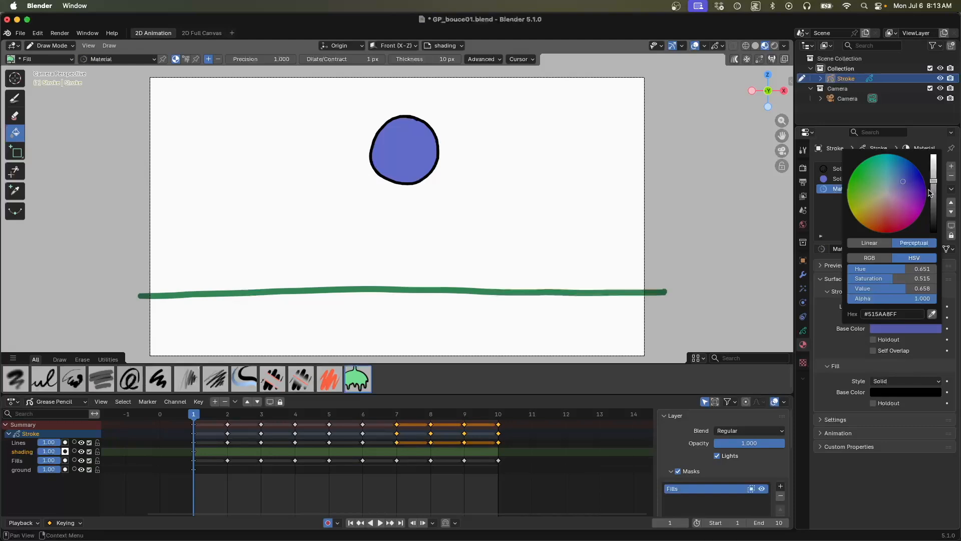
key(Escape)
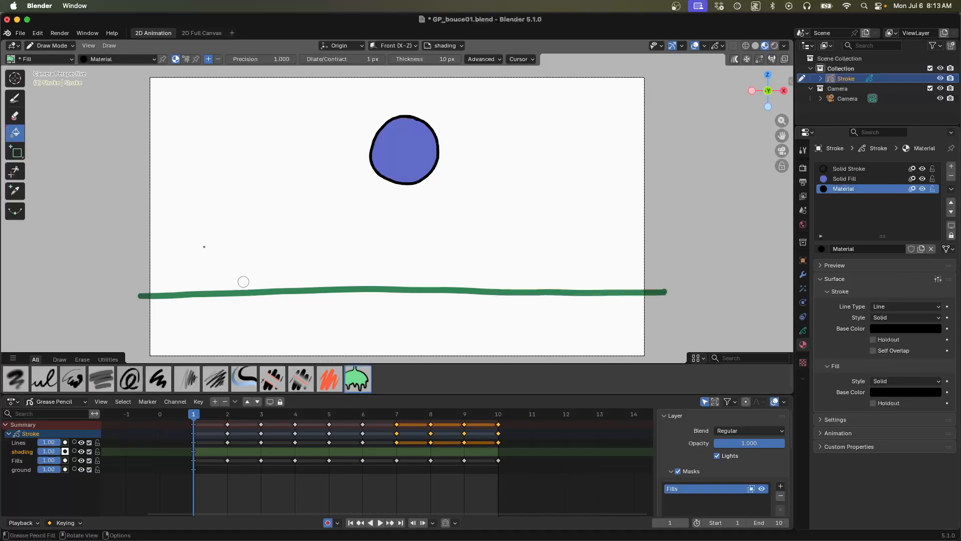
Switch to the Pen brush and set the new material's stroke base color to #626CCAFF, then lower its brightness to a darker blue
click(22, 98)
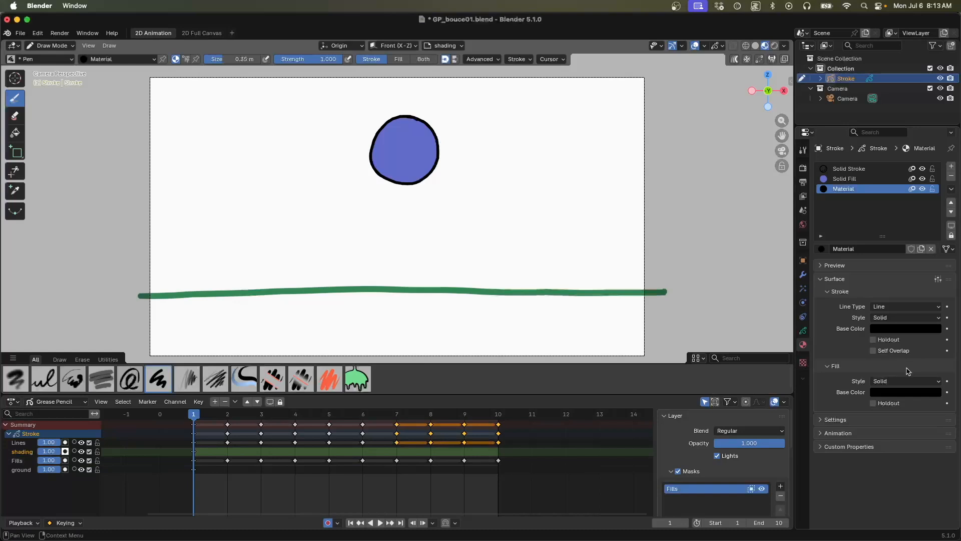
click(913, 330)
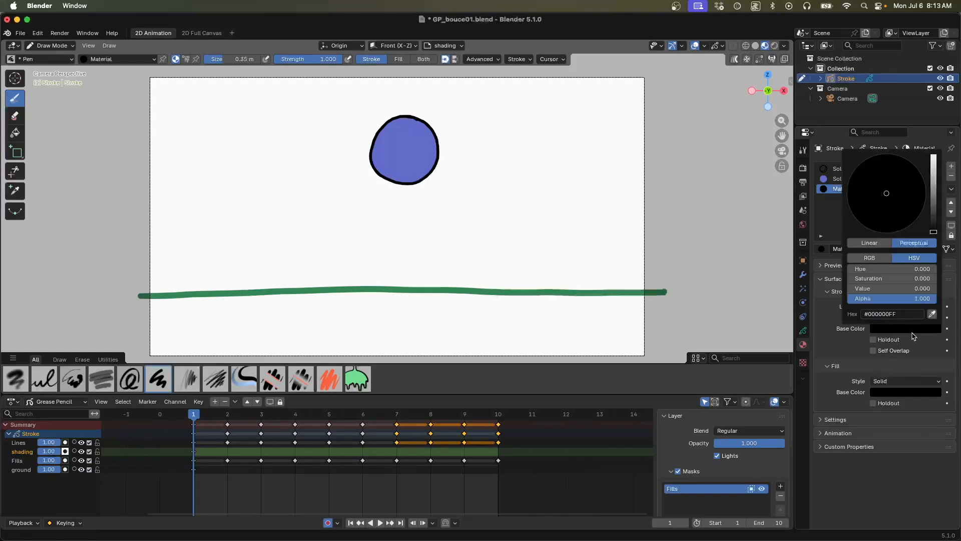
click(900, 316)
key(super+a)
key(super+v)
key(Return)
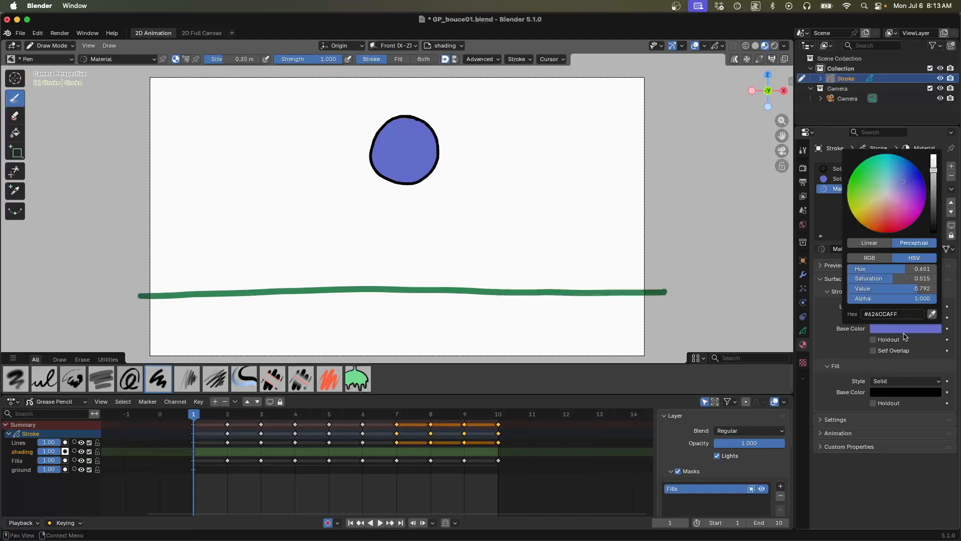
drag(934, 172, 937, 191)
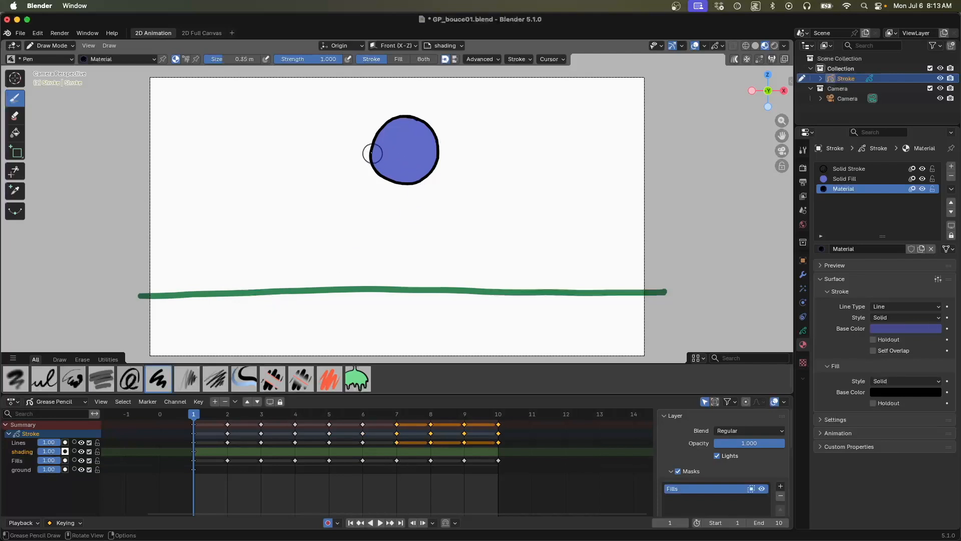
Draw a curved shading stroke across the lower part of the ball on frame 1, undoing and redrawing the first attempt
mouse_move(370, 149)
mouse_down()
mouse_move(397, 173)
mouse_move(422, 170)
mouse_up()
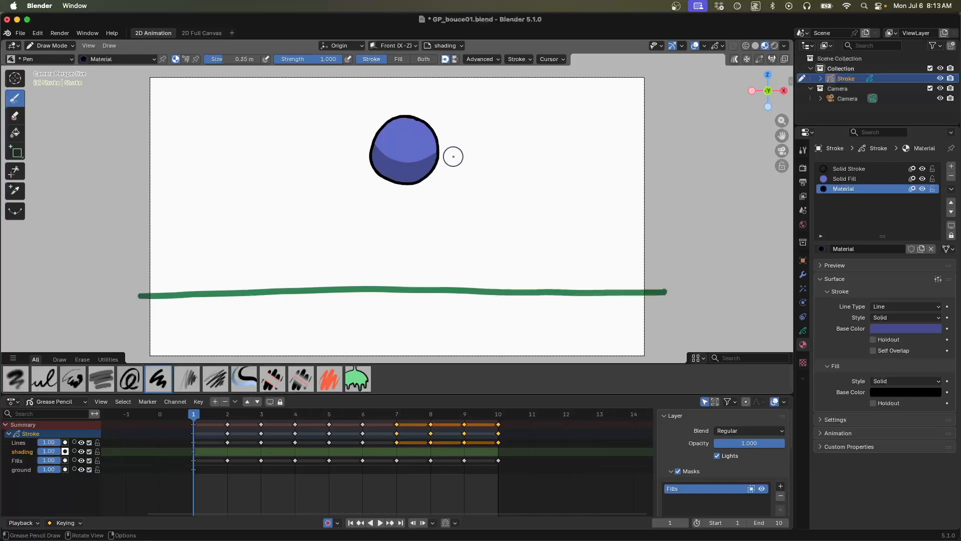
key(super+z)
mouse_move(373, 152)
mouse_down()
mouse_move(391, 170)
mouse_move(428, 165)
mouse_move(436, 154)
mouse_up()
Draw a curved shading stroke across the lower part of the ball on each of frames 2 through 10 of the shading layer
key(Right)
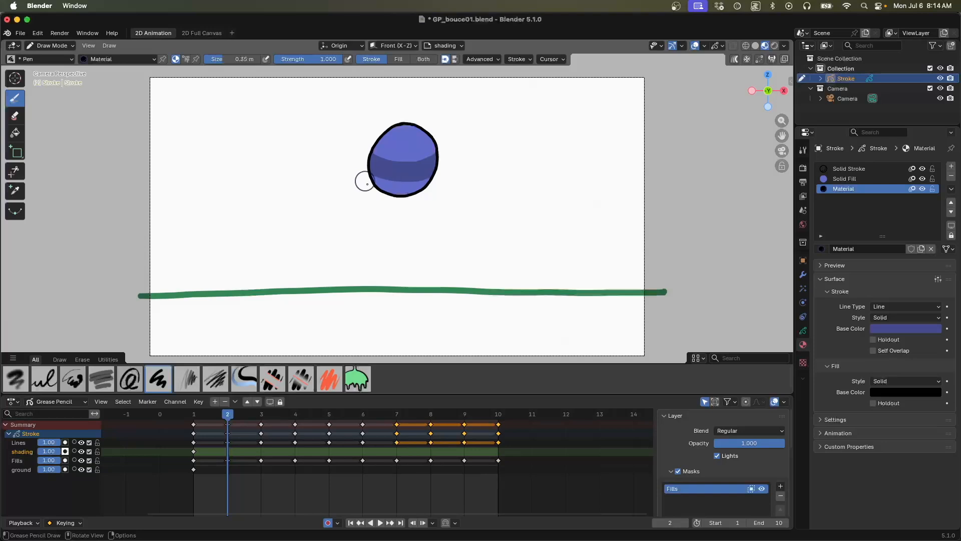
mouse_move(368, 170)
mouse_down()
mouse_move(405, 192)
mouse_move(432, 175)
mouse_move(367, 186)
mouse_move(393, 207)
mouse_move(444, 186)
mouse_up()
key(Right)
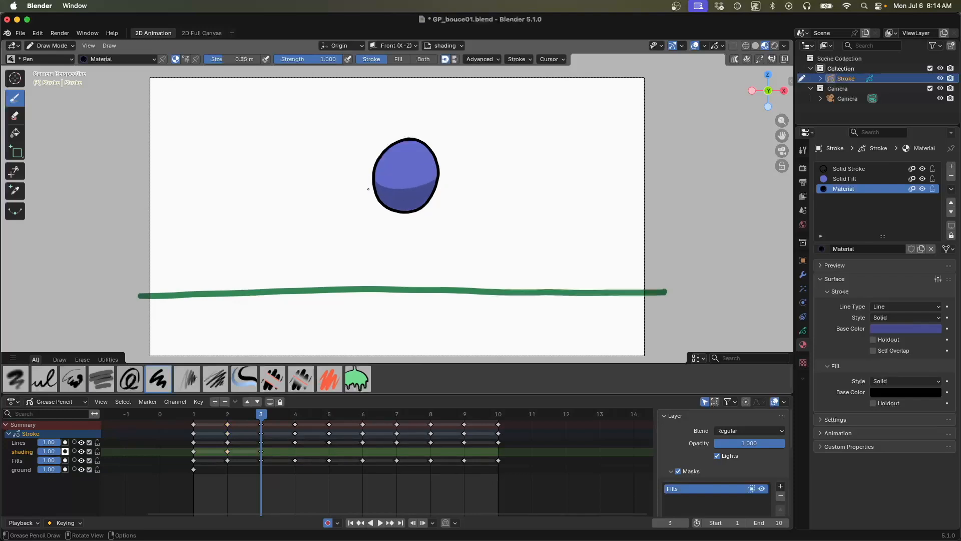
key(Right)
mouse_move(375, 236)
mouse_down()
mouse_move(368, 219)
mouse_move(393, 241)
mouse_move(424, 235)
mouse_up()
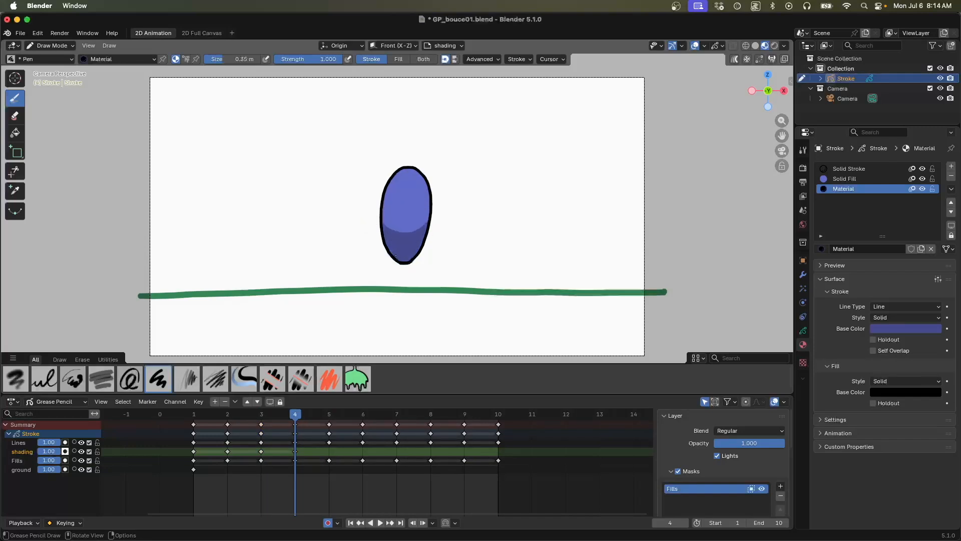
key(Right)
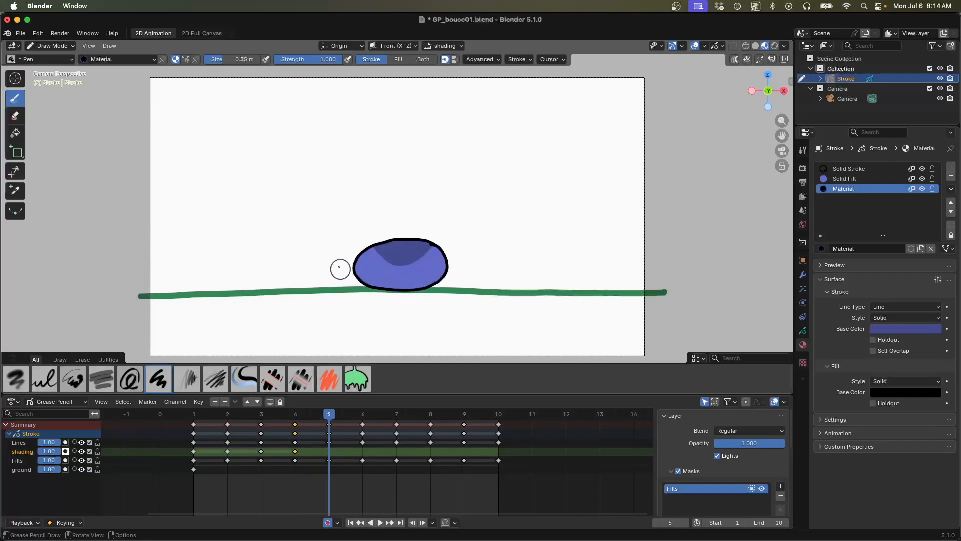
mouse_move(348, 270)
mouse_down()
mouse_move(414, 286)
mouse_move(446, 271)
mouse_up()
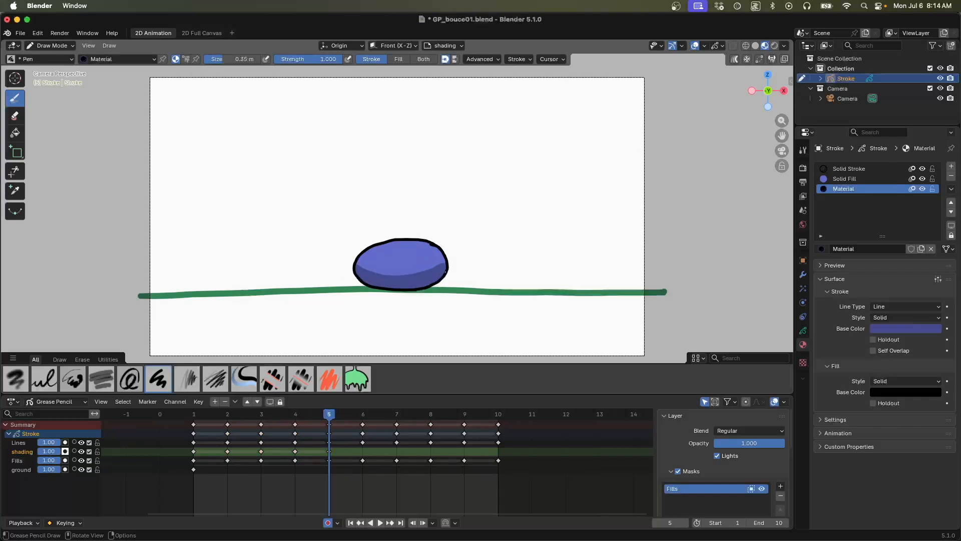
key(Right)
mouse_move(328, 274)
mouse_down()
mouse_move(376, 285)
mouse_move(445, 282)
mouse_up()
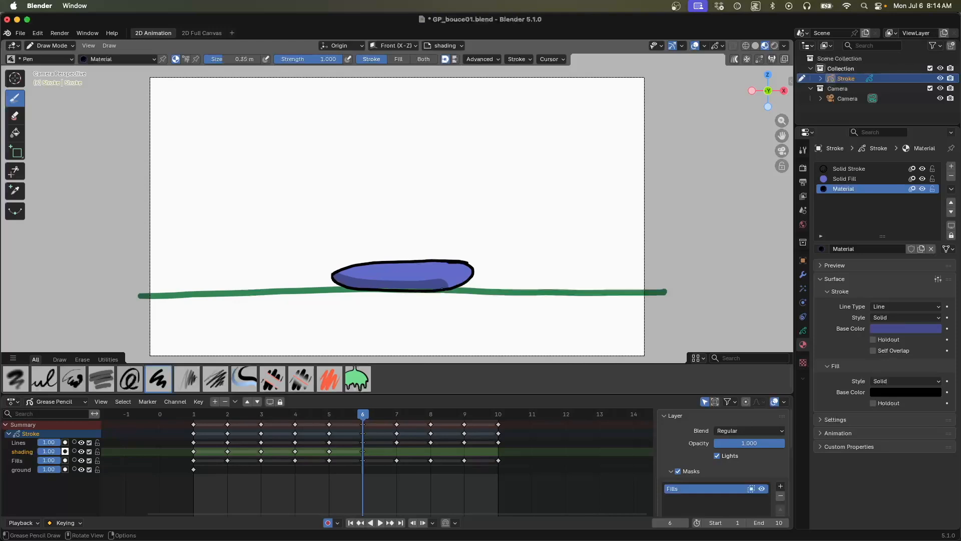
key(Right)
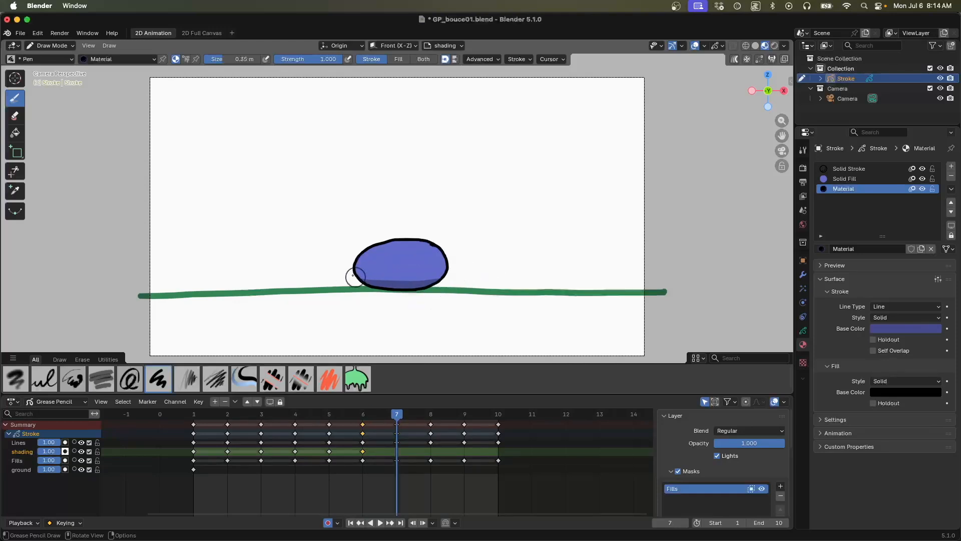
mouse_move(355, 263)
mouse_down()
mouse_move(379, 284)
mouse_move(419, 285)
mouse_move(445, 265)
mouse_up()
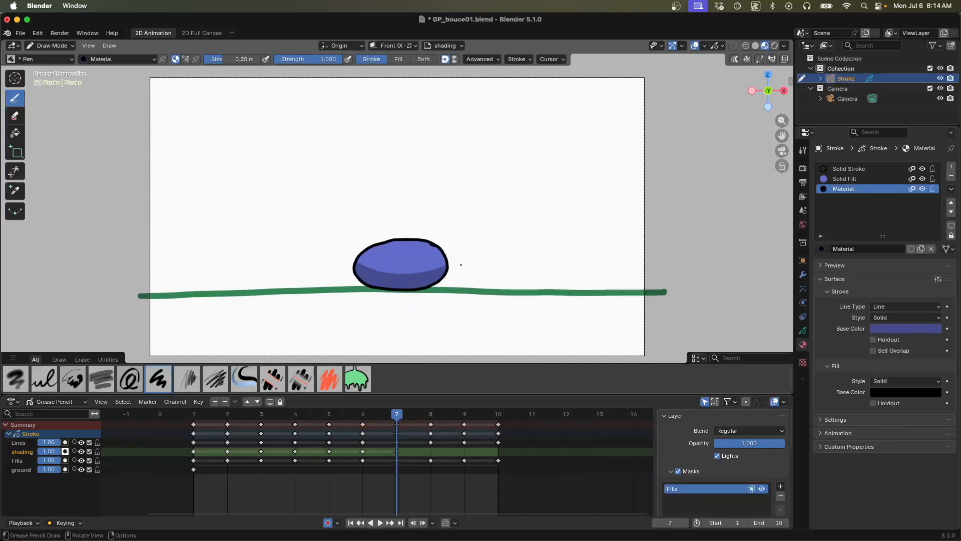
key(Right)
mouse_move(383, 218)
mouse_down()
mouse_move(386, 233)
mouse_move(419, 235)
mouse_up()
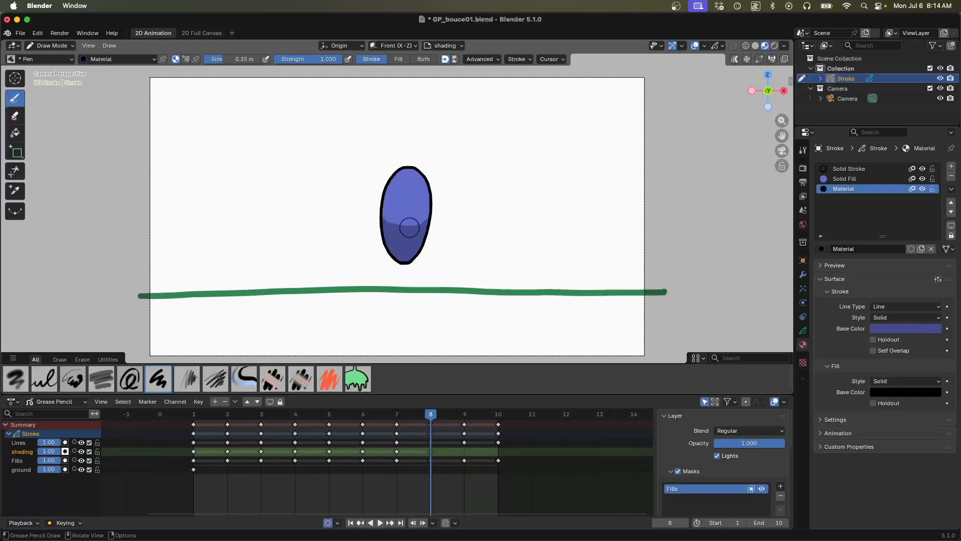
key(Right)
mouse_move(363, 178)
mouse_down()
mouse_move(398, 206)
mouse_move(440, 190)
mouse_move(419, 190)
mouse_up()
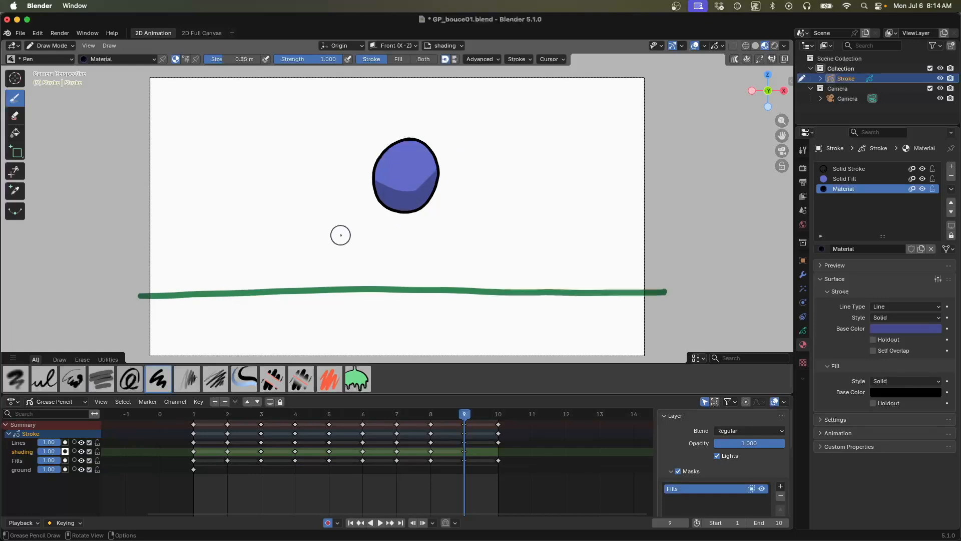
key(super+z)
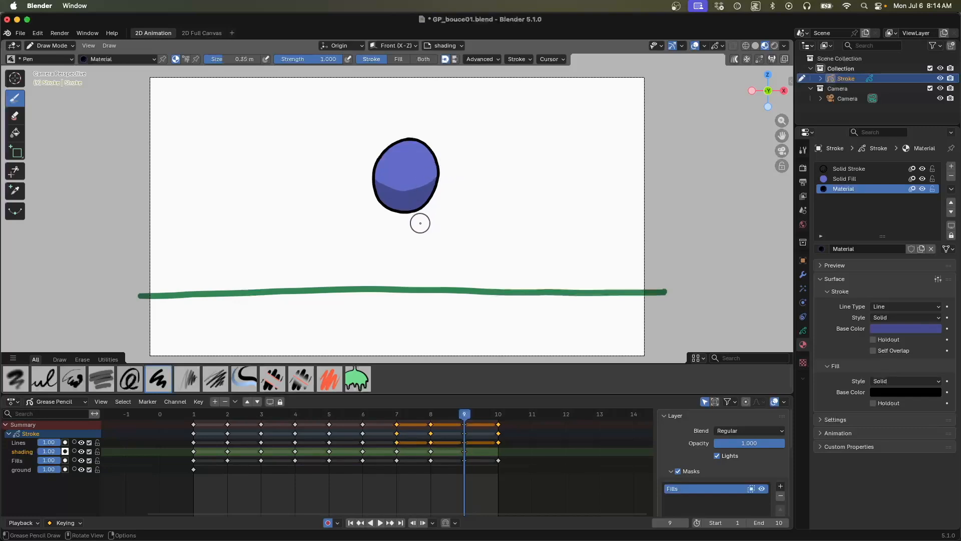
key(Right)
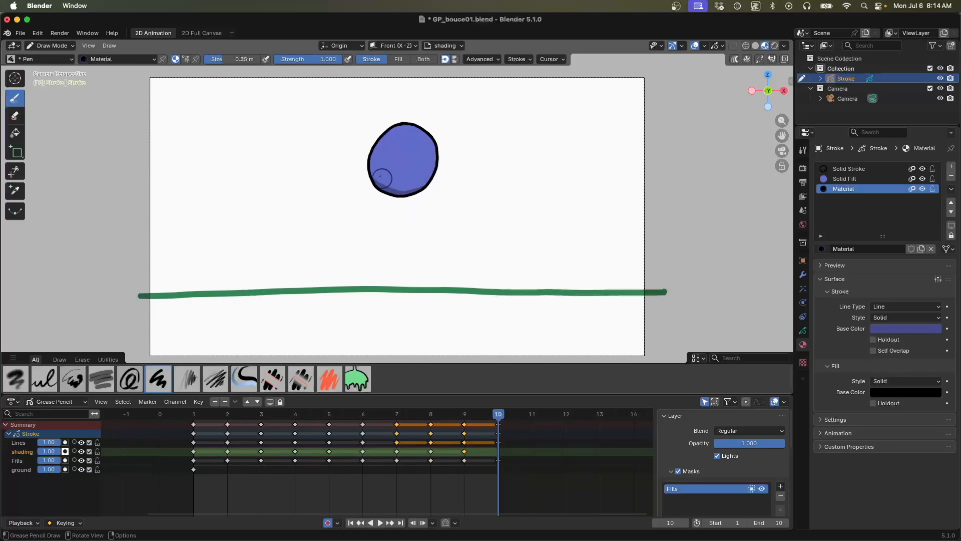
mouse_move(371, 161)
mouse_down()
mouse_move(375, 182)
mouse_move(410, 190)
mouse_move(433, 168)
mouse_up()
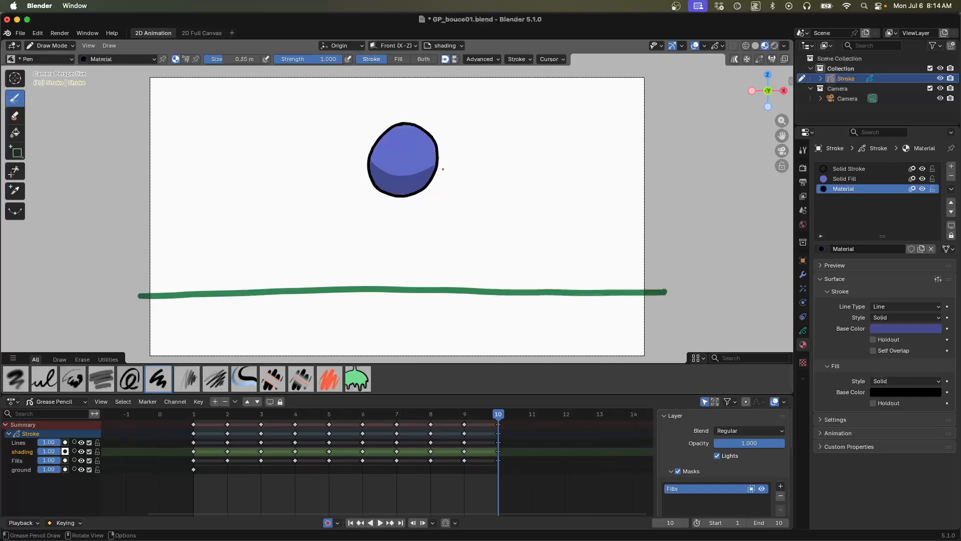
Play back the shaded bouncing ball animation, stop it, and return to frame 1
key(Right)
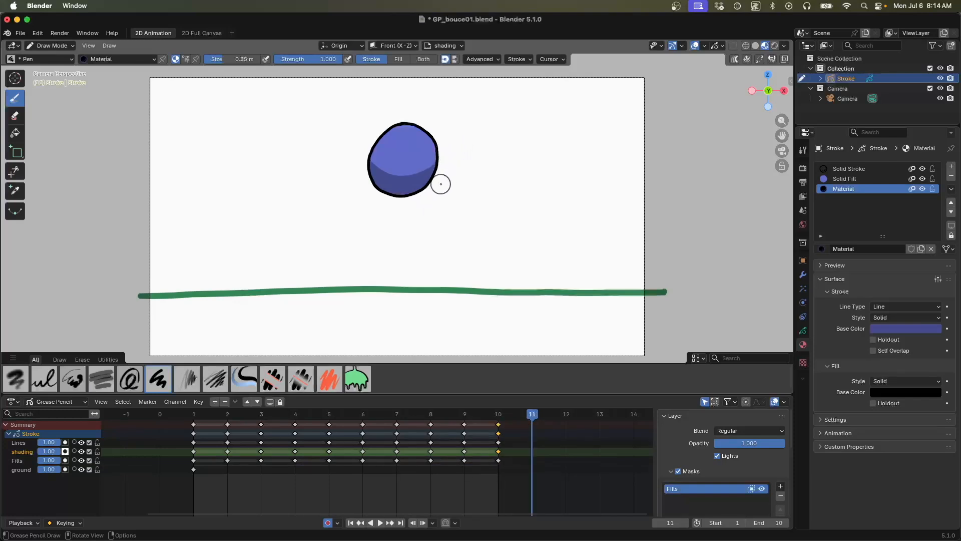
click(380, 522)
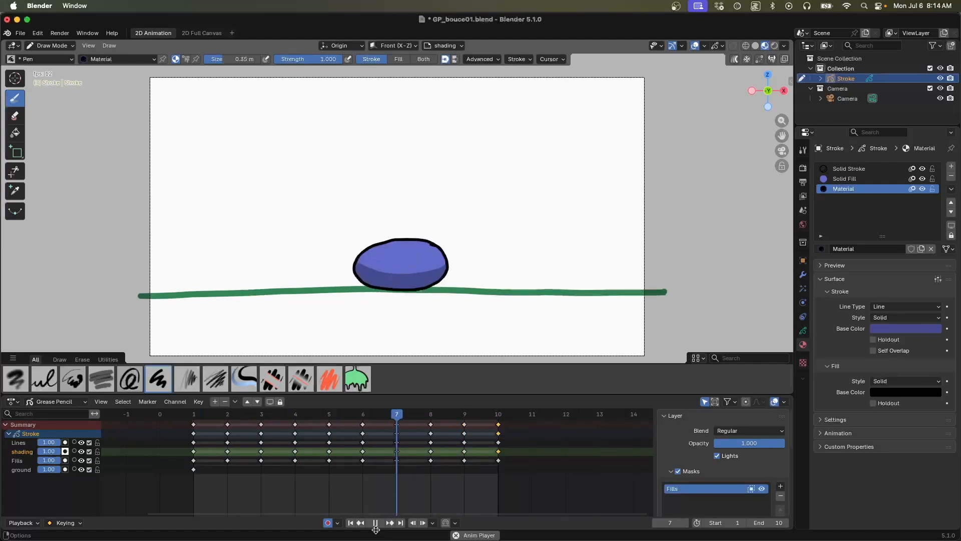
click(375, 524)
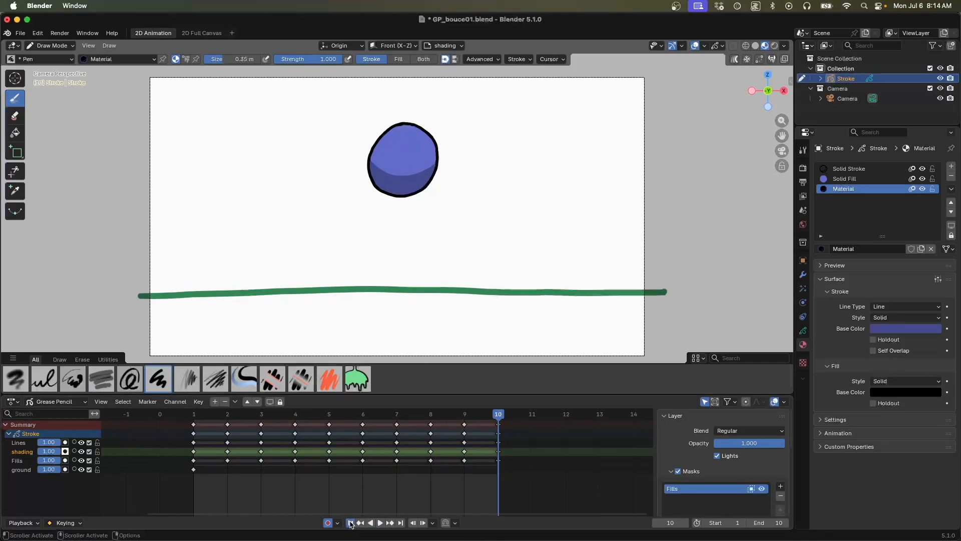
click(351, 523)
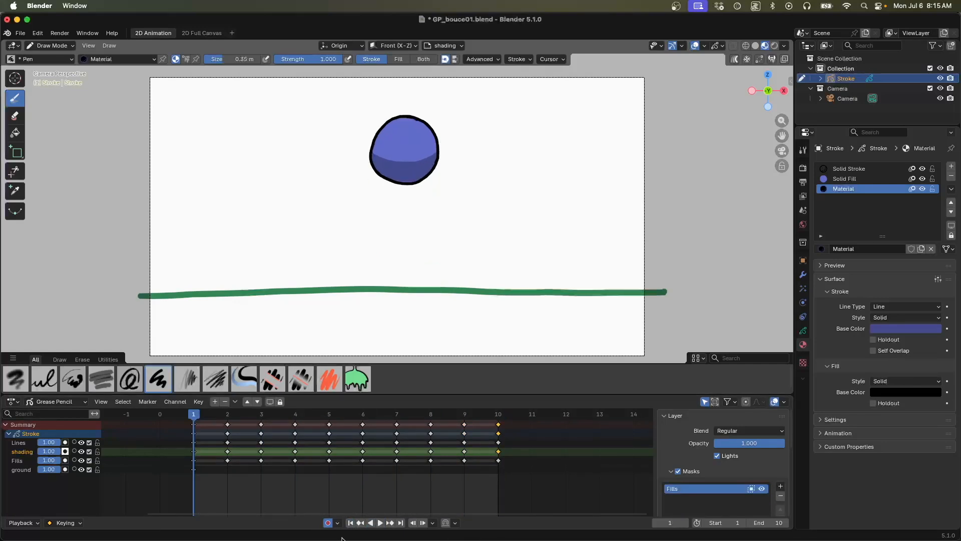
Save the project as a new incremented version named GP_bouce02.blend in the 05_animTutorials folder
key(super+shift+s)
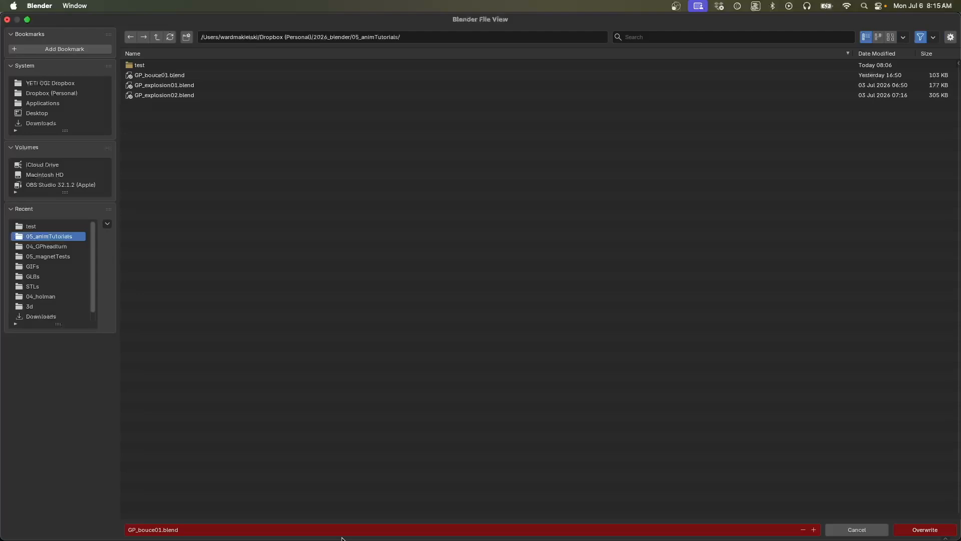
click(815, 529)
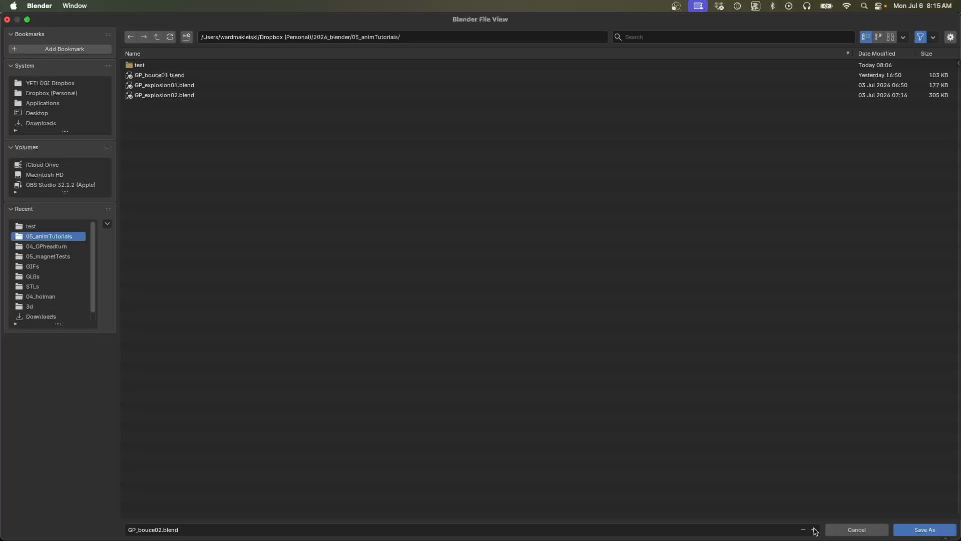
click(924, 530)
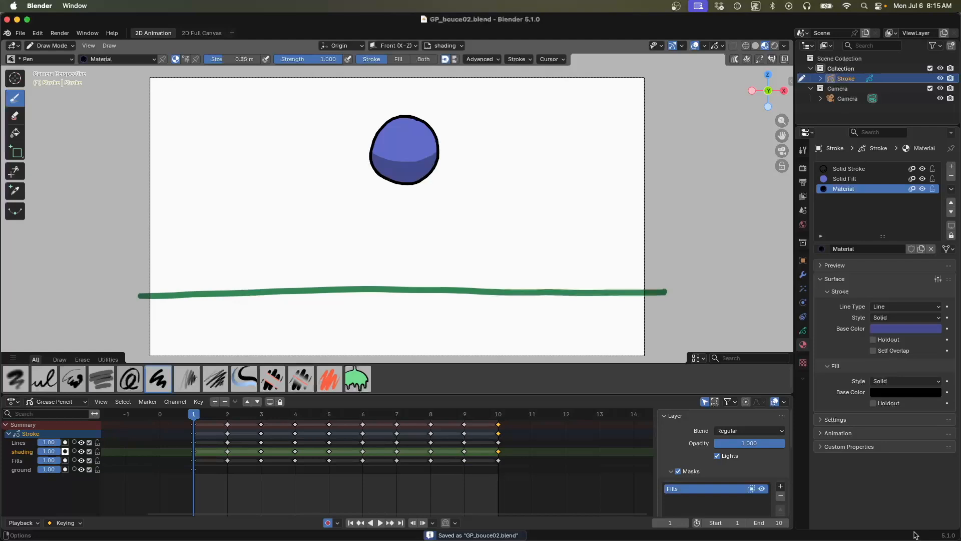
Set the render output path to the 05_animTutorials folder with the file name bouceanim01
click(803, 182)
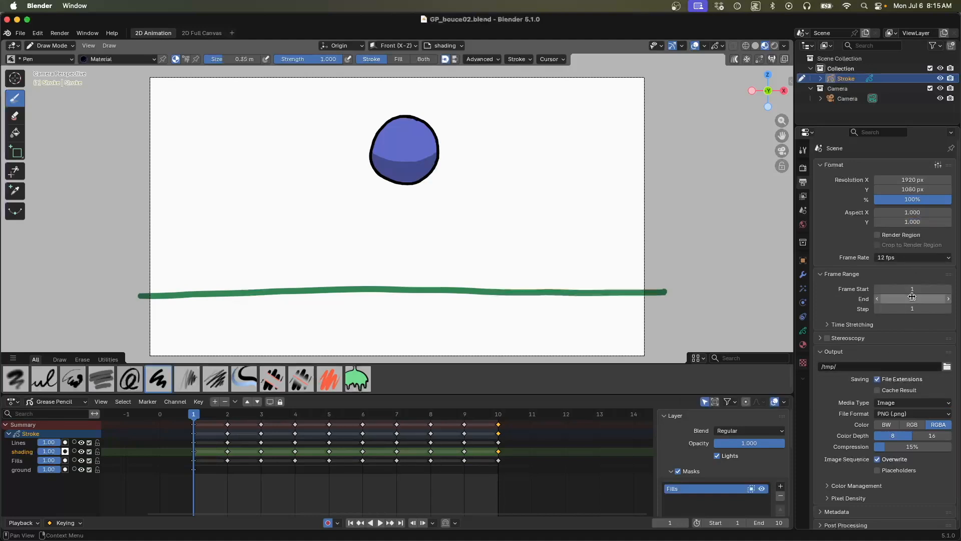
click(947, 368)
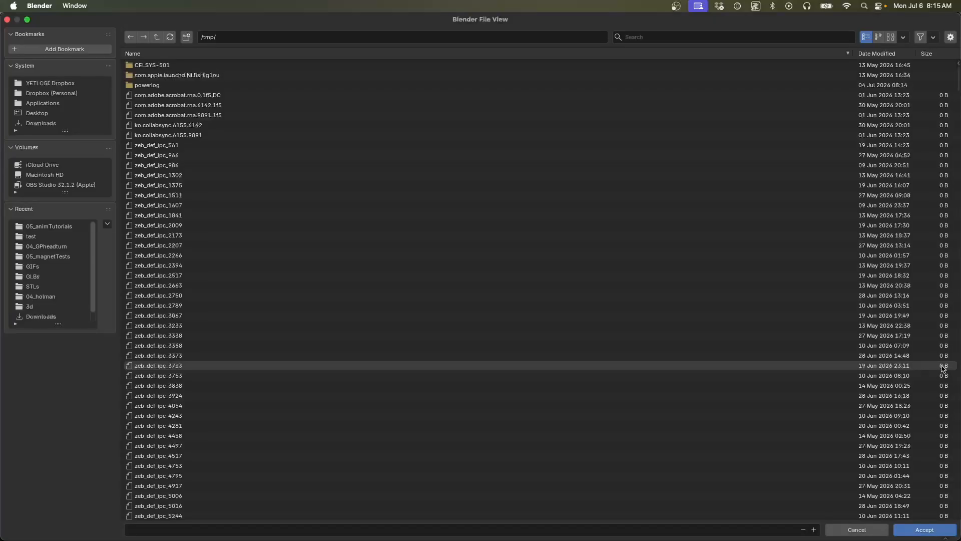
click(63, 225)
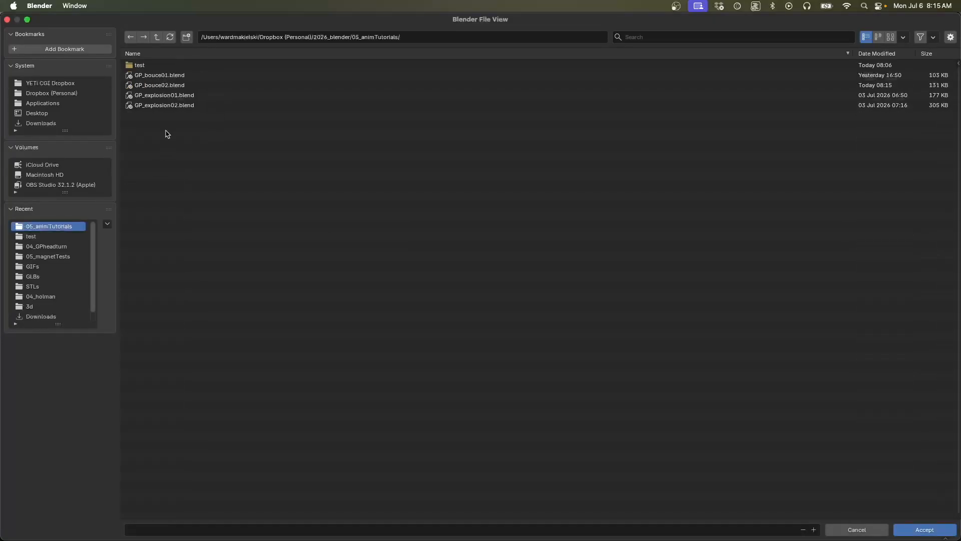
click(208, 528)
click(921, 529)
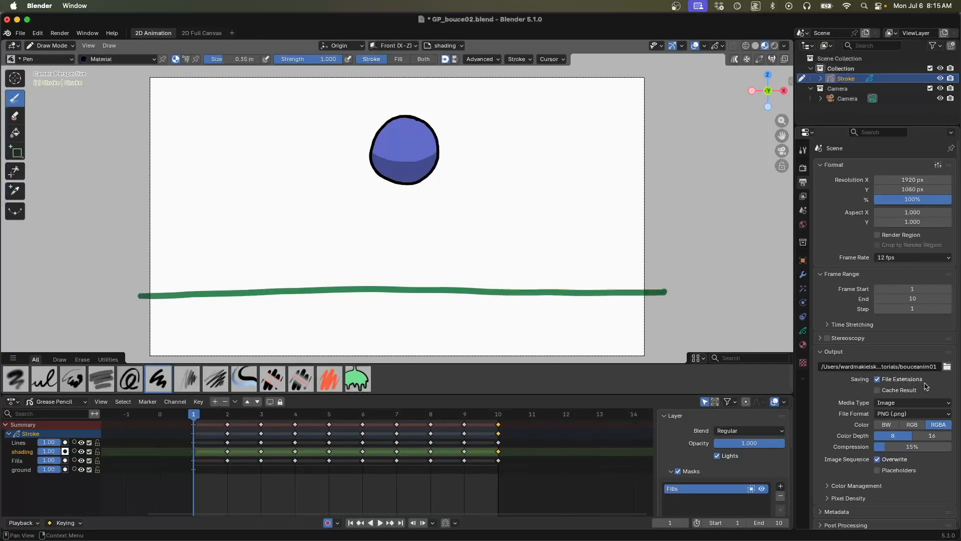
Set the output media type to Video and the encoding container to MPEG-4, and review the video encoding settings
click(948, 404)
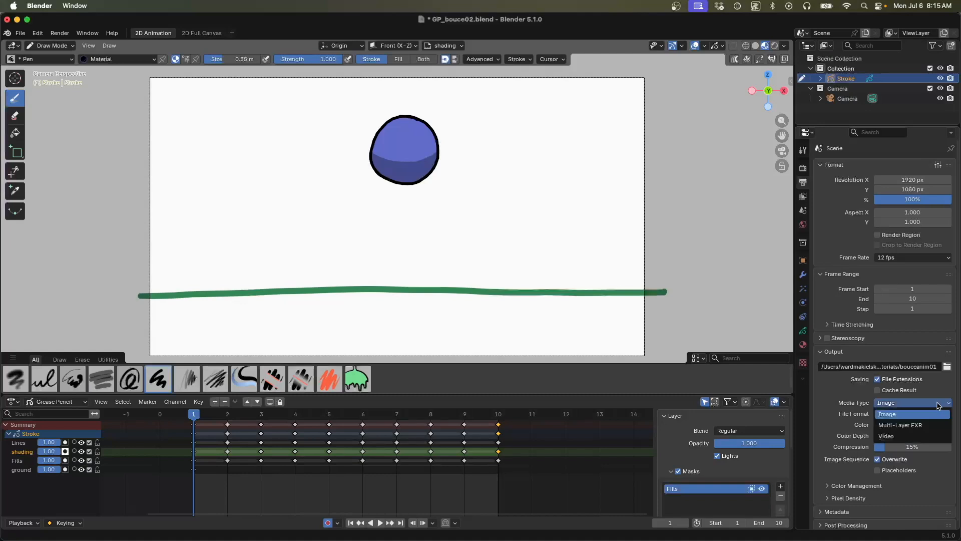
click(918, 431)
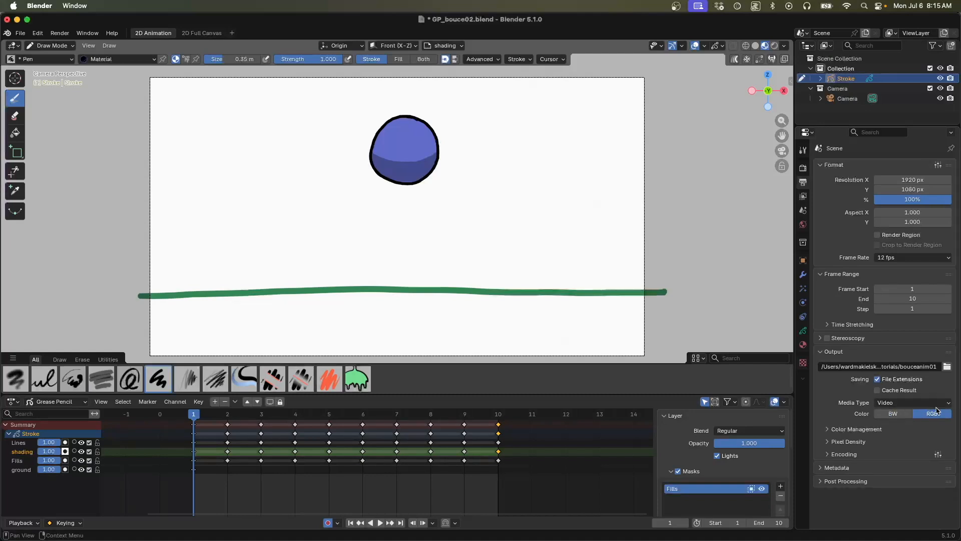
click(828, 454)
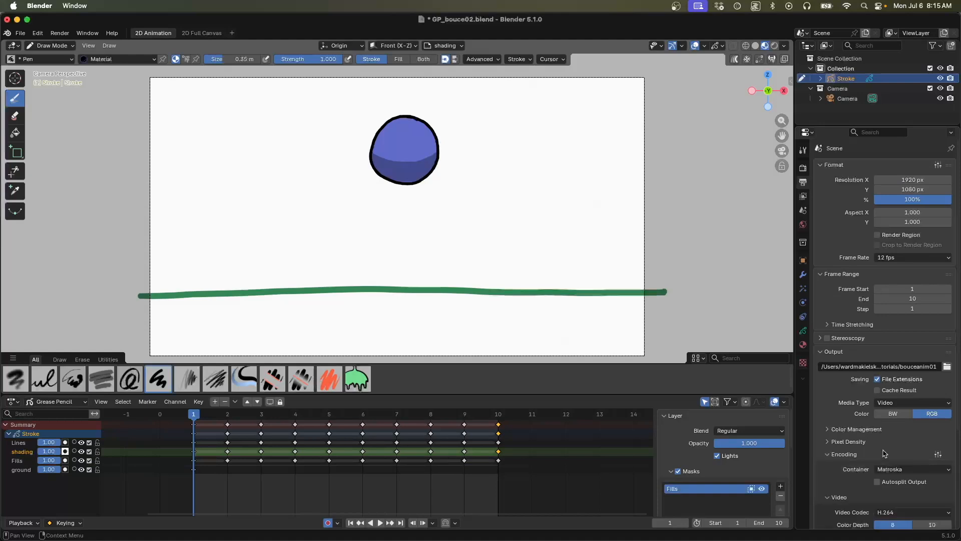
click(948, 469)
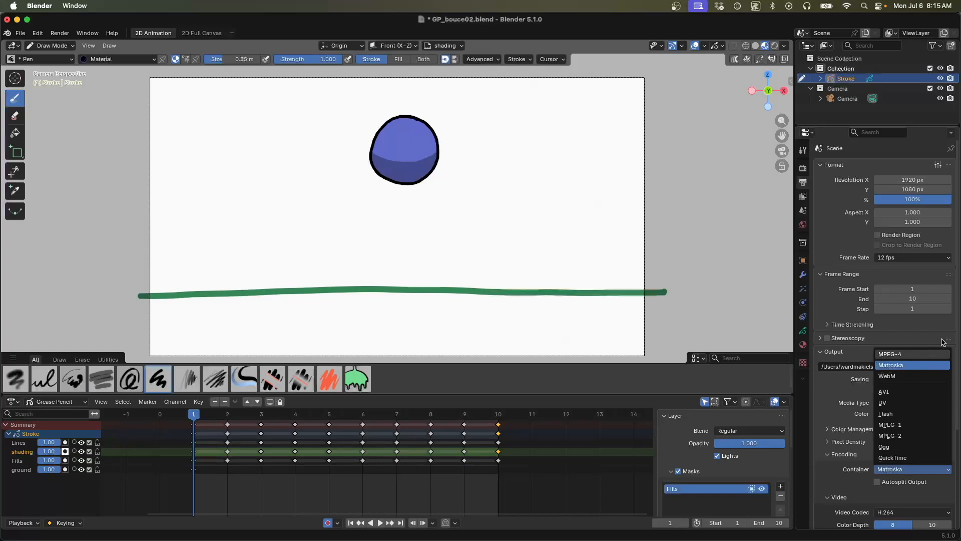
click(901, 355)
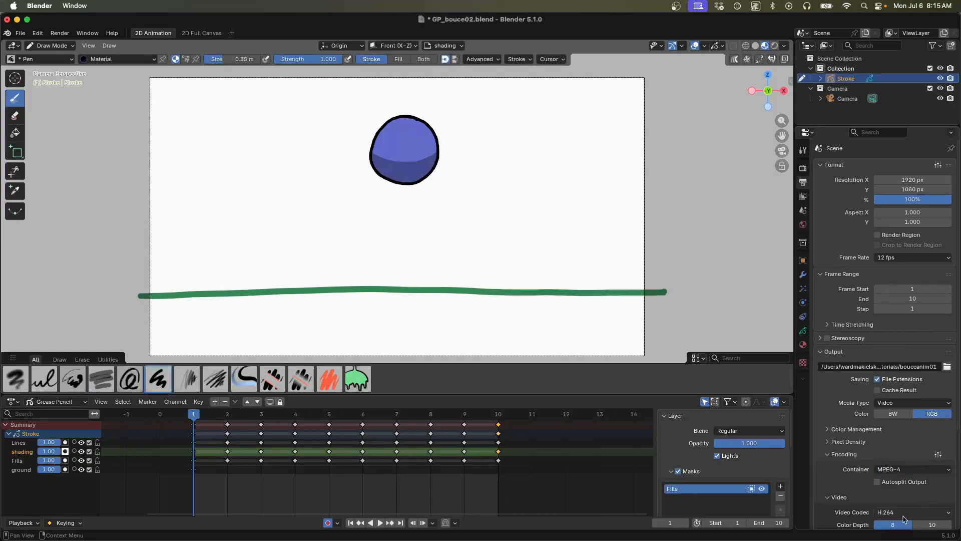
drag(956, 415, 957, 478)
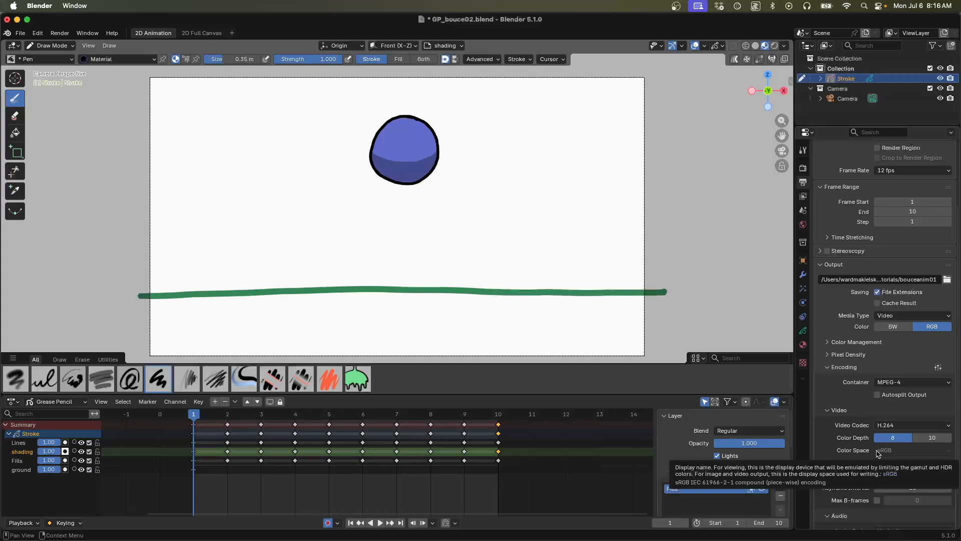
Render the animation to the video file and close the render window
click(60, 33)
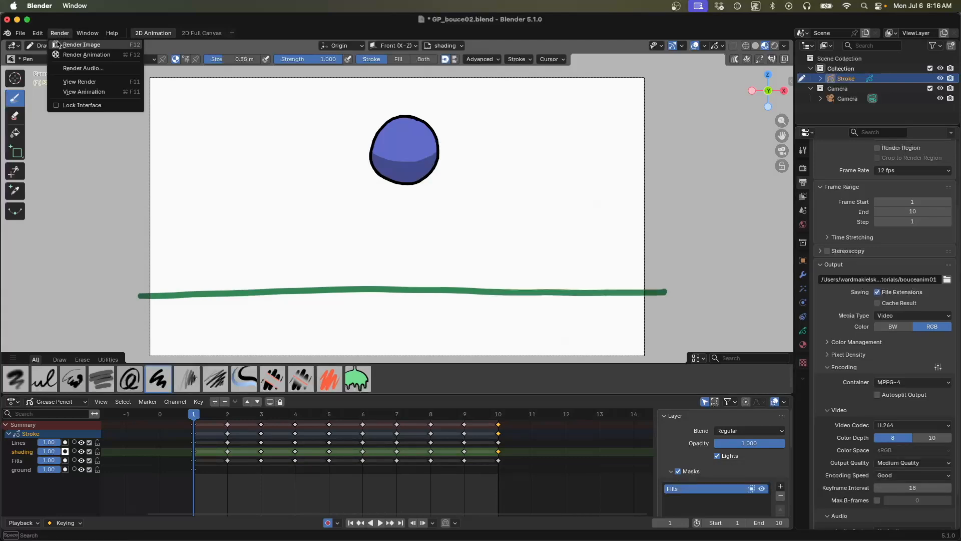
click(100, 54)
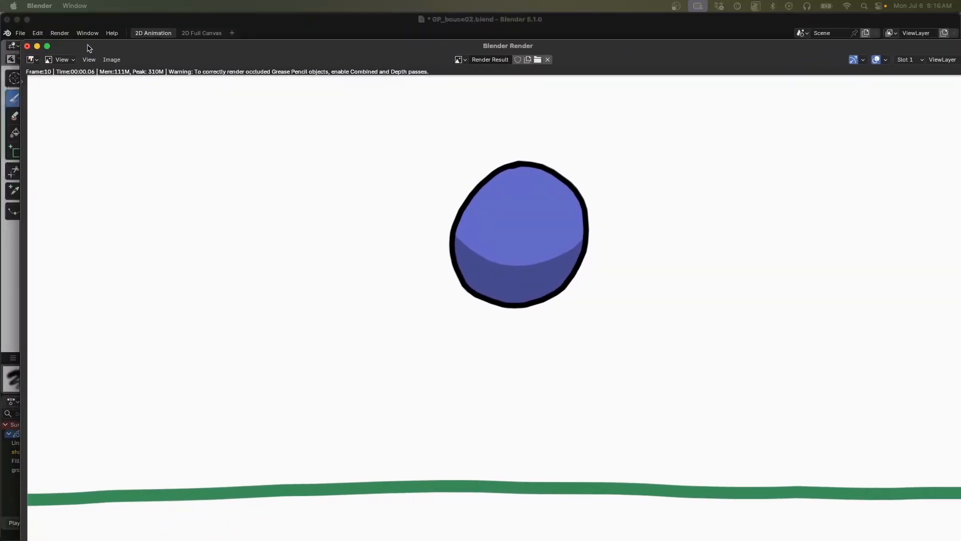
double_click(23, 43)
drag(261, 159, 182, 64)
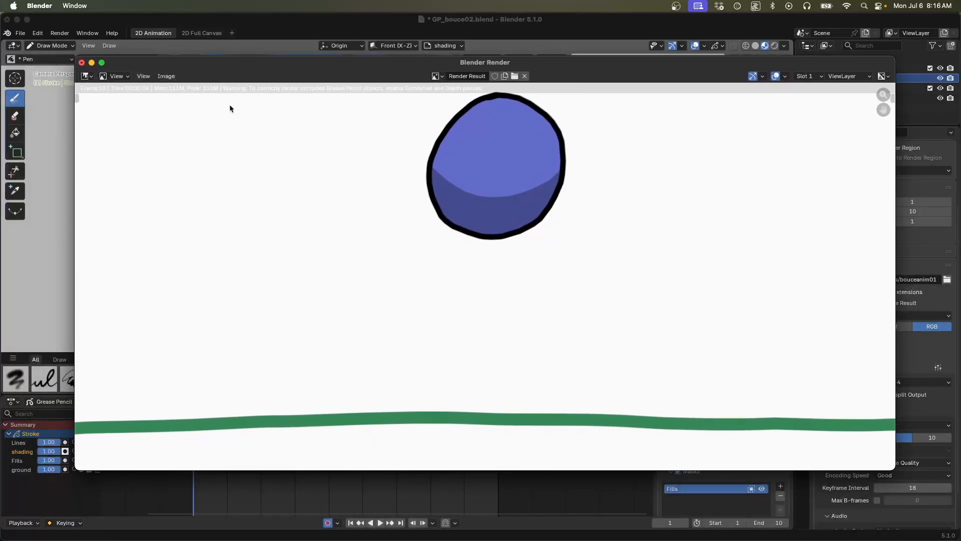
click(81, 64)
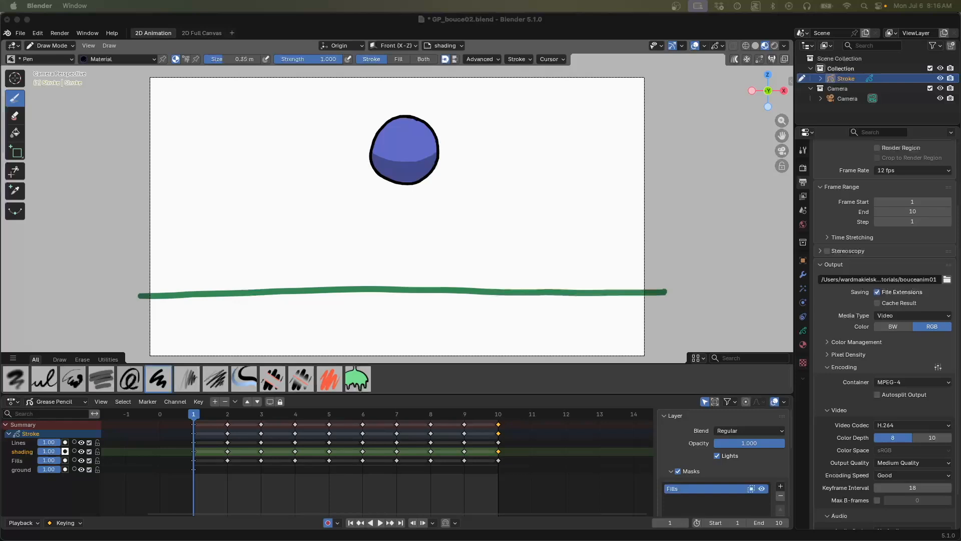
Switch to QuickTime Player and play the rendered video bouceanim010001-0010.mp4
drag(0, 65, 75, 53)
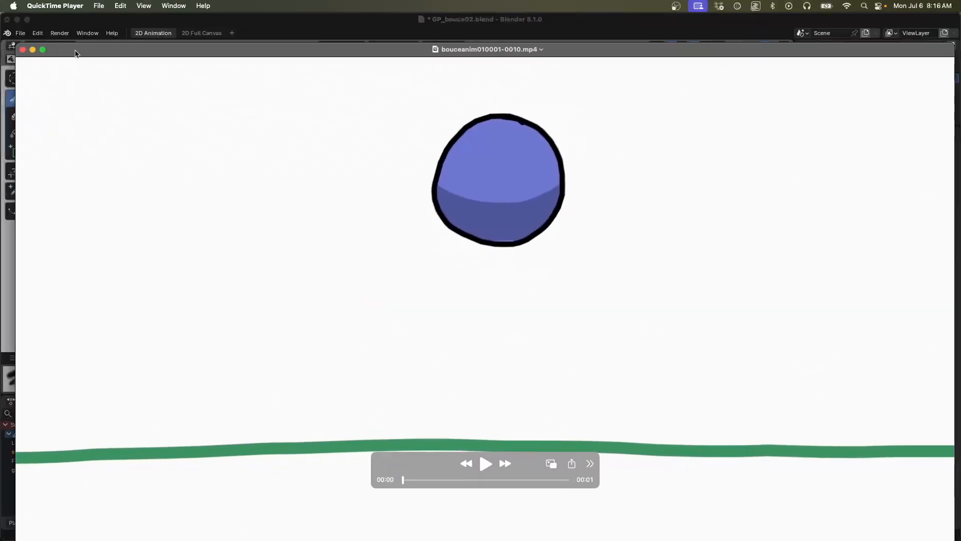
double_click(75, 54)
click(483, 432)
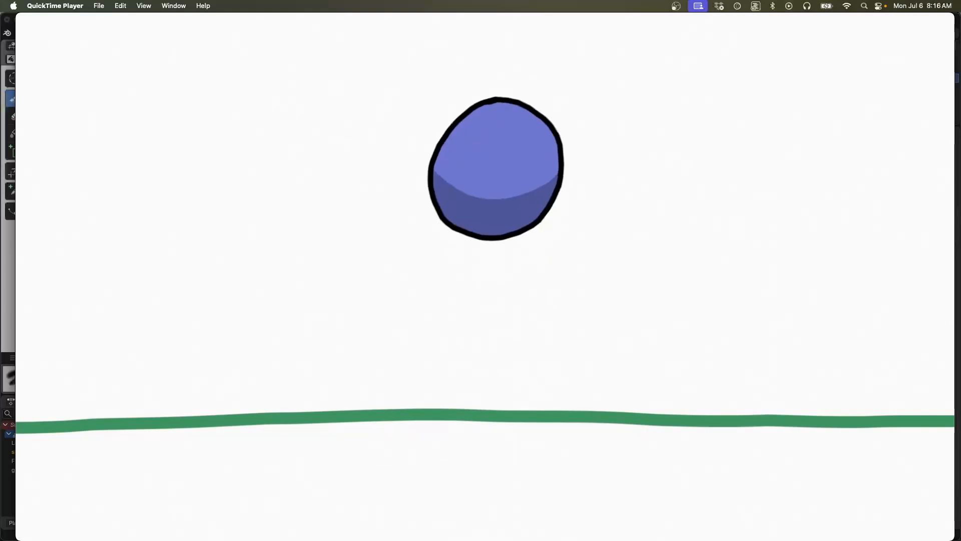
Turn on looping for the rendered video in QuickTime Player and play it again
click(175, 6)
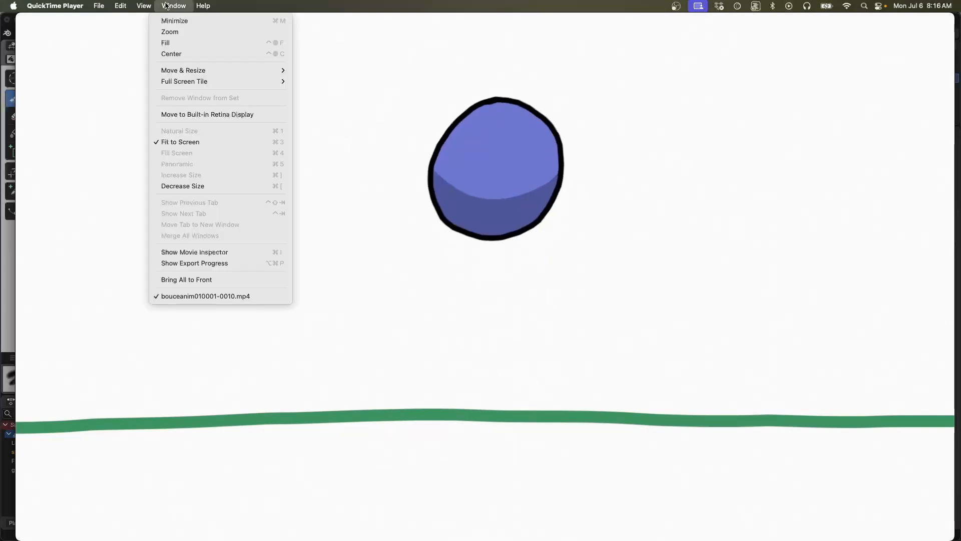
mouse_move(141, 5)
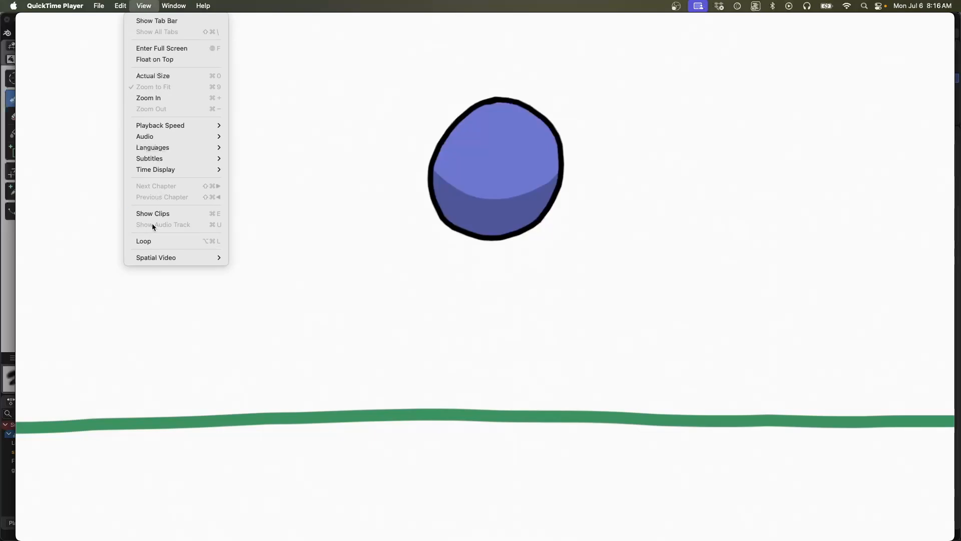
click(145, 241)
click(485, 434)
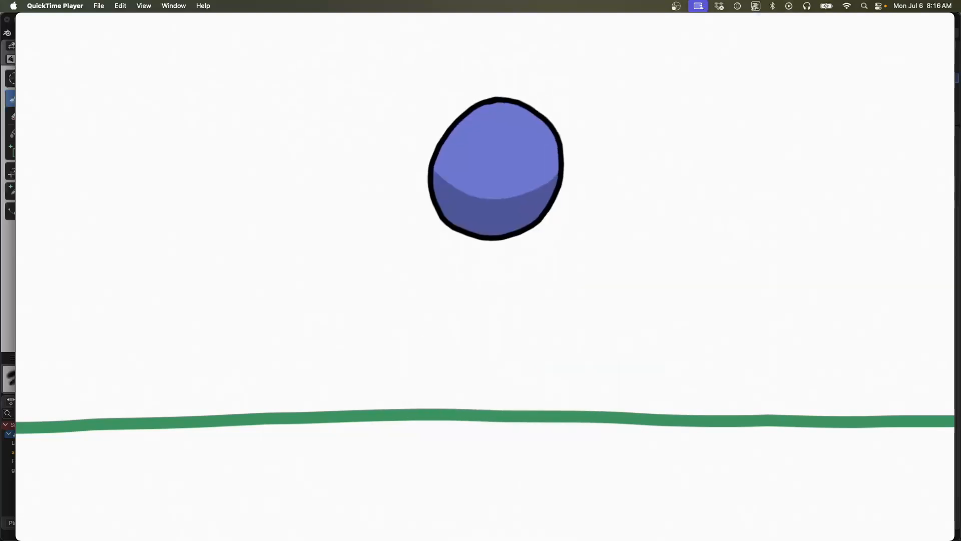